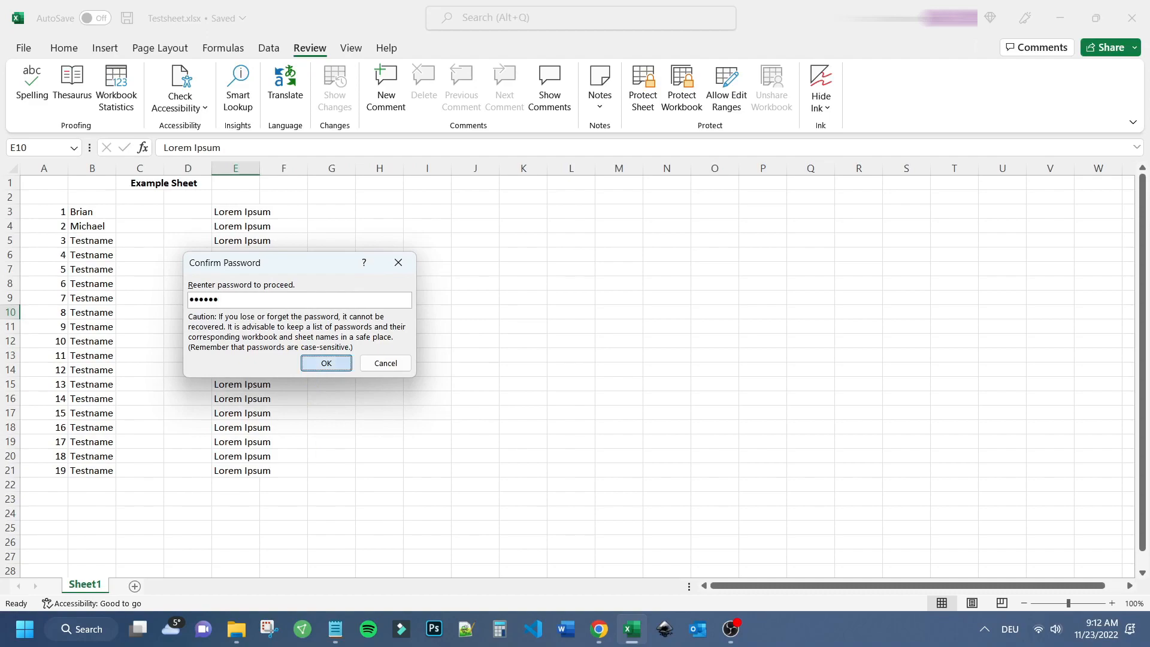
# Step: Confirm the reentered sheet protection password and try to edit cell E7 on the protected sheet
pyautogui.click(326, 363)
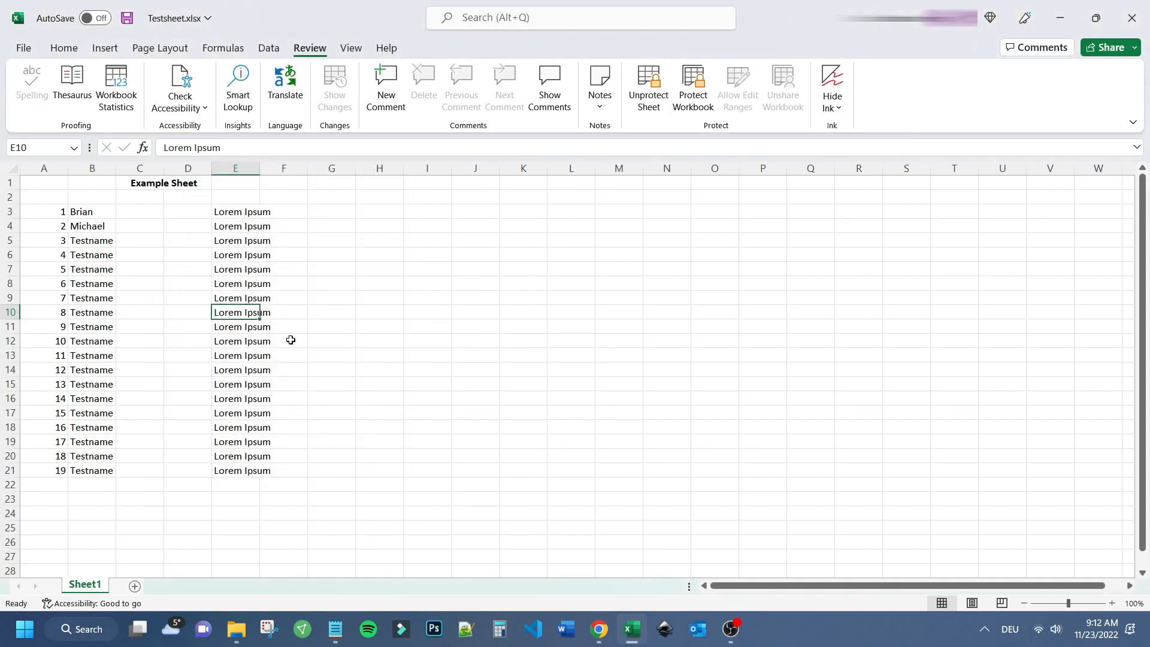
pyautogui.doubleClick(258, 270)
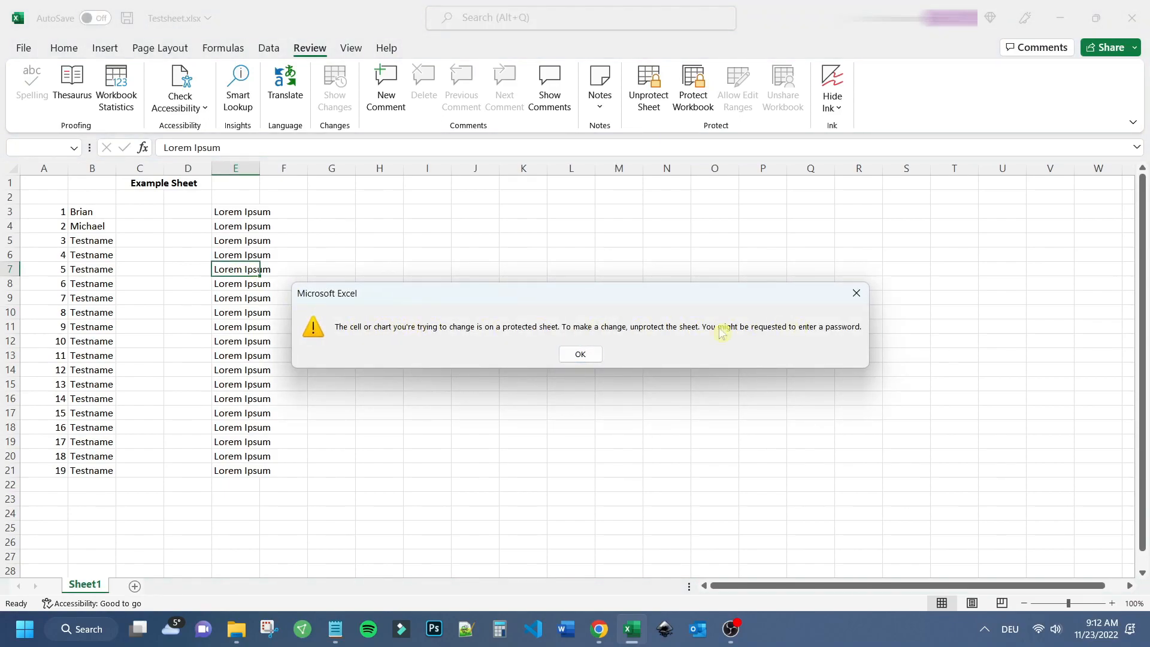
pyautogui.click(574, 355)
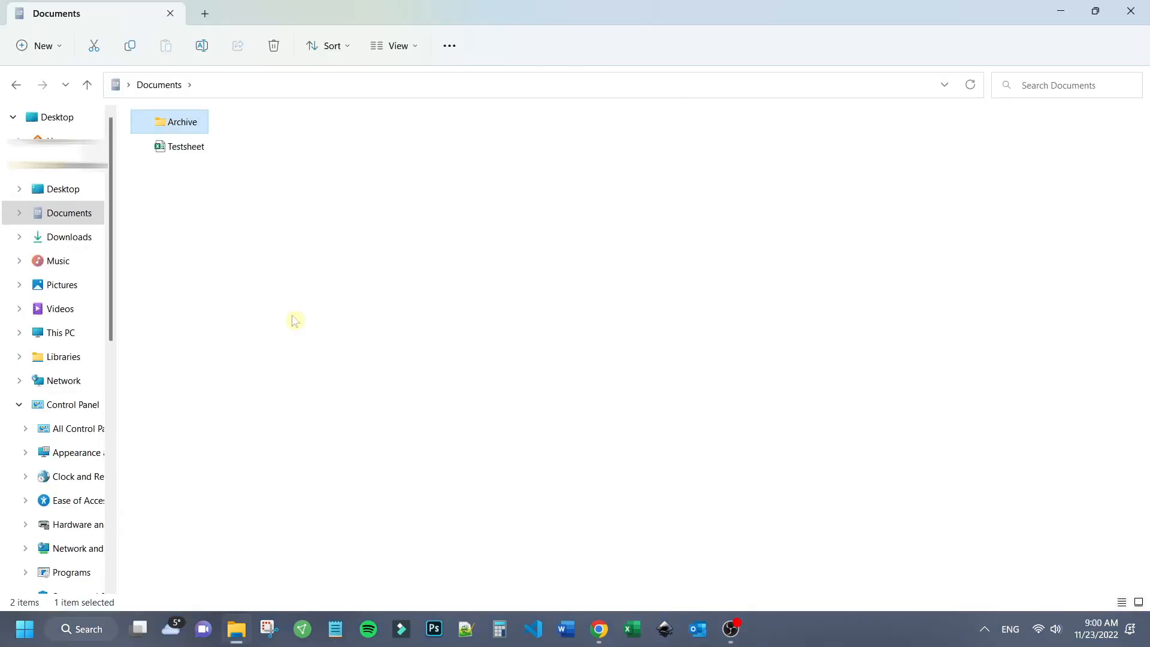
# Step: Turn on the display of file name extensions in the Documents folder
pyautogui.click(200, 154)
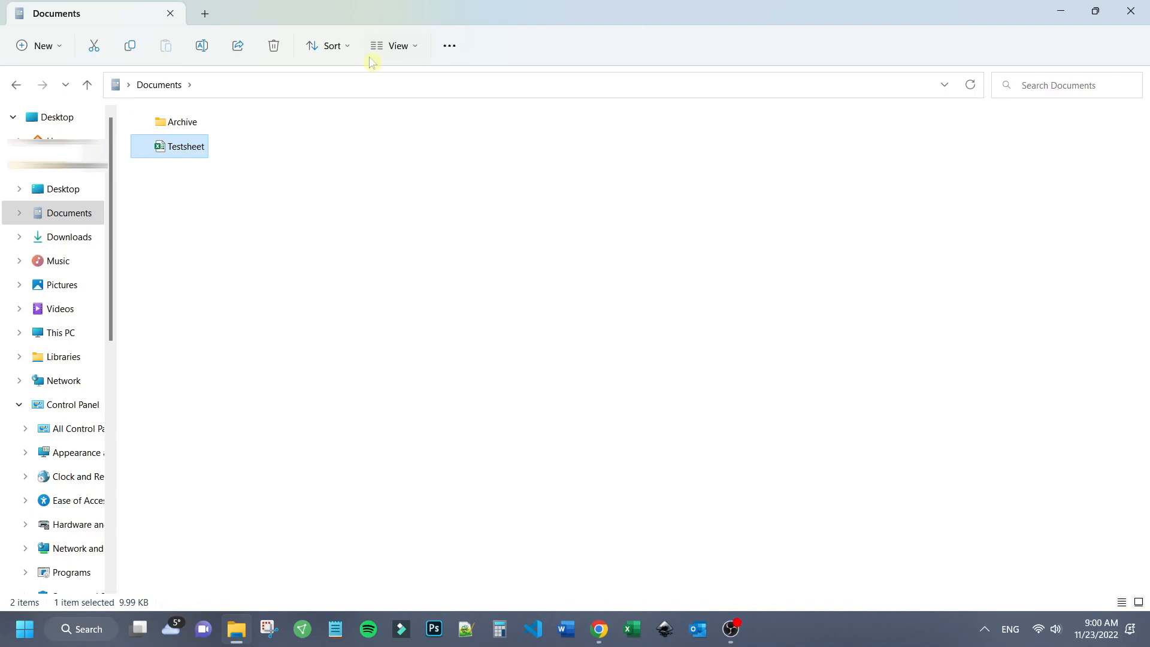
pyautogui.click(396, 45)
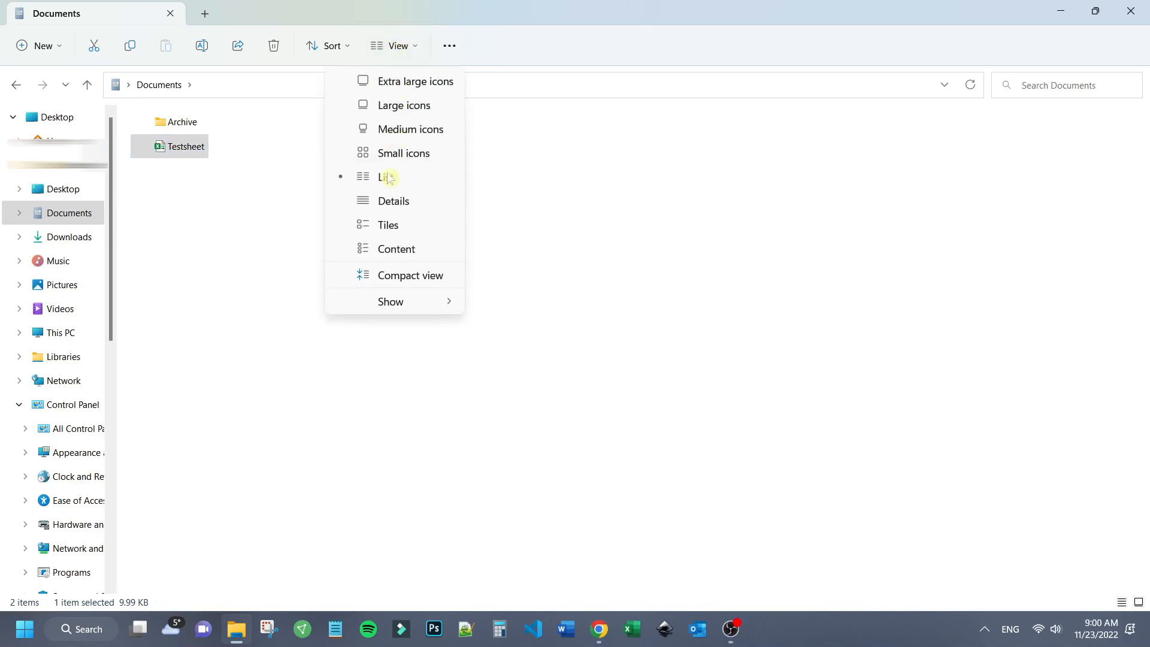
pyautogui.moveTo(390, 304)
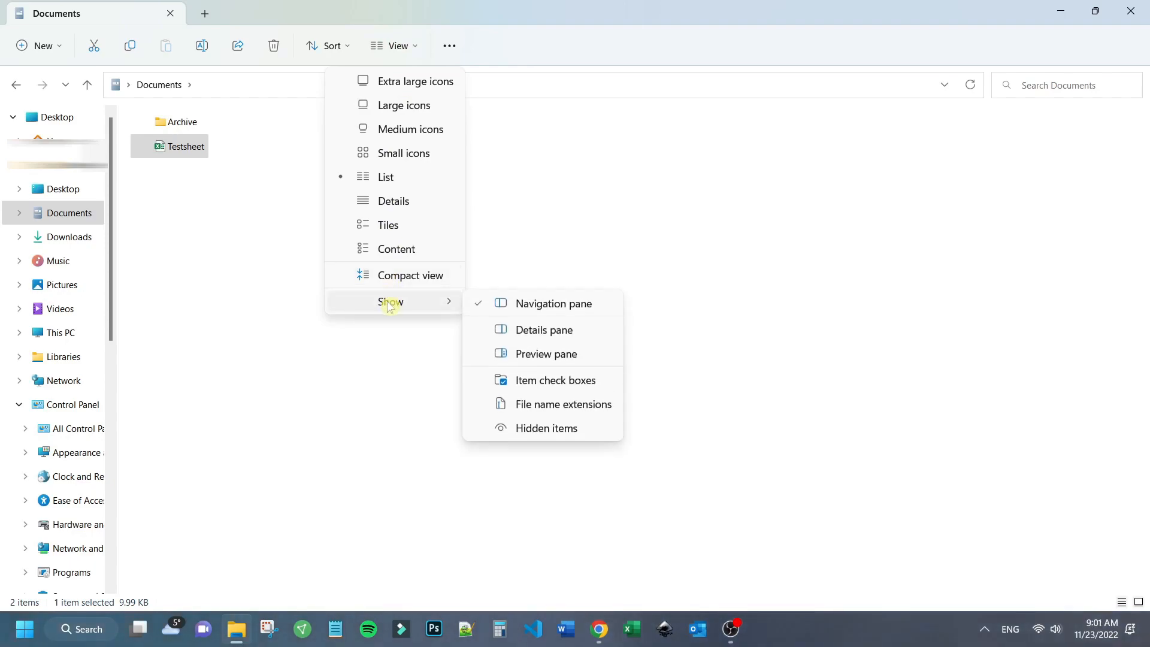
pyautogui.click(538, 405)
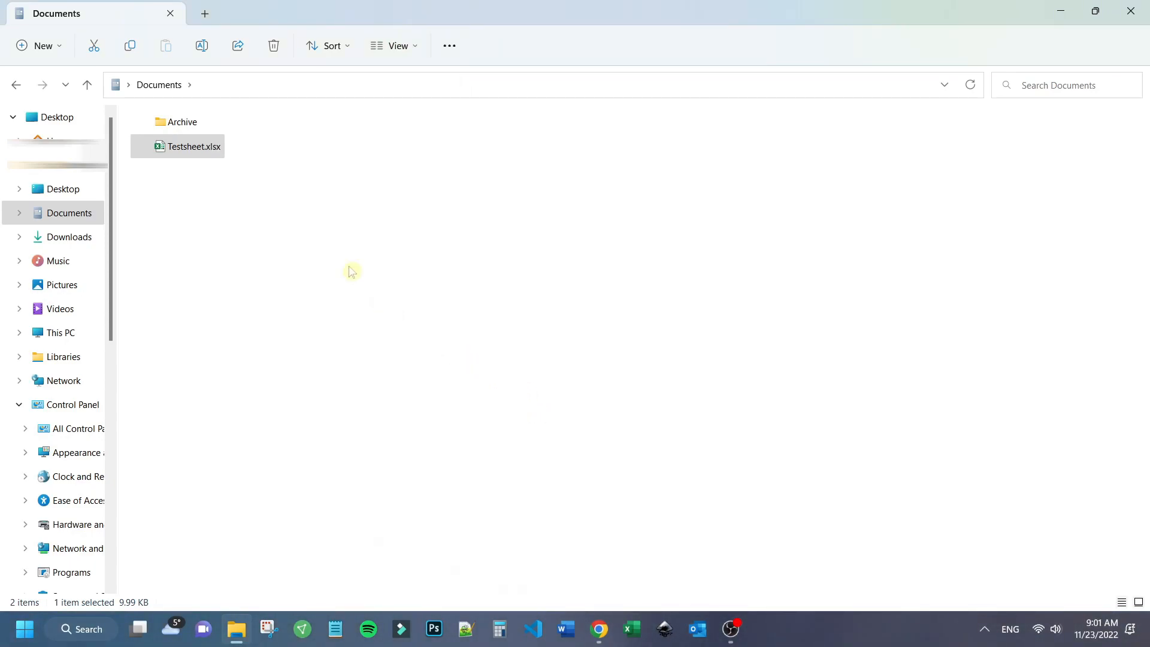
pyautogui.click(262, 195)
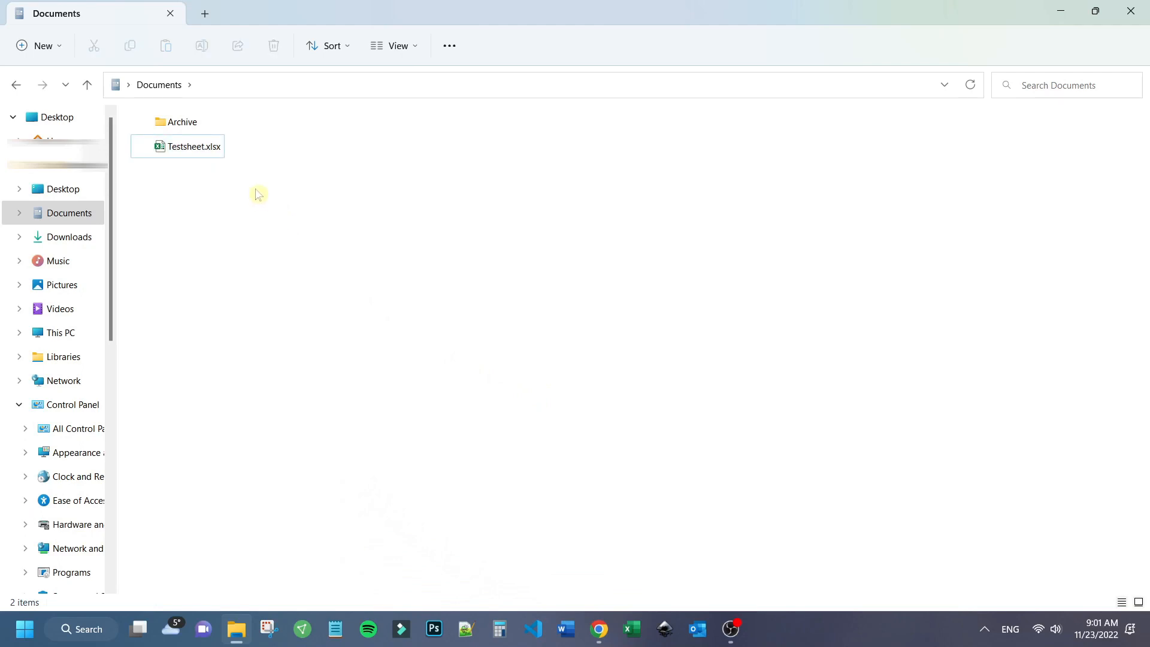
# Step: Duplicate Testsheet.xlsx within the Documents folder
pyautogui.click(202, 150)
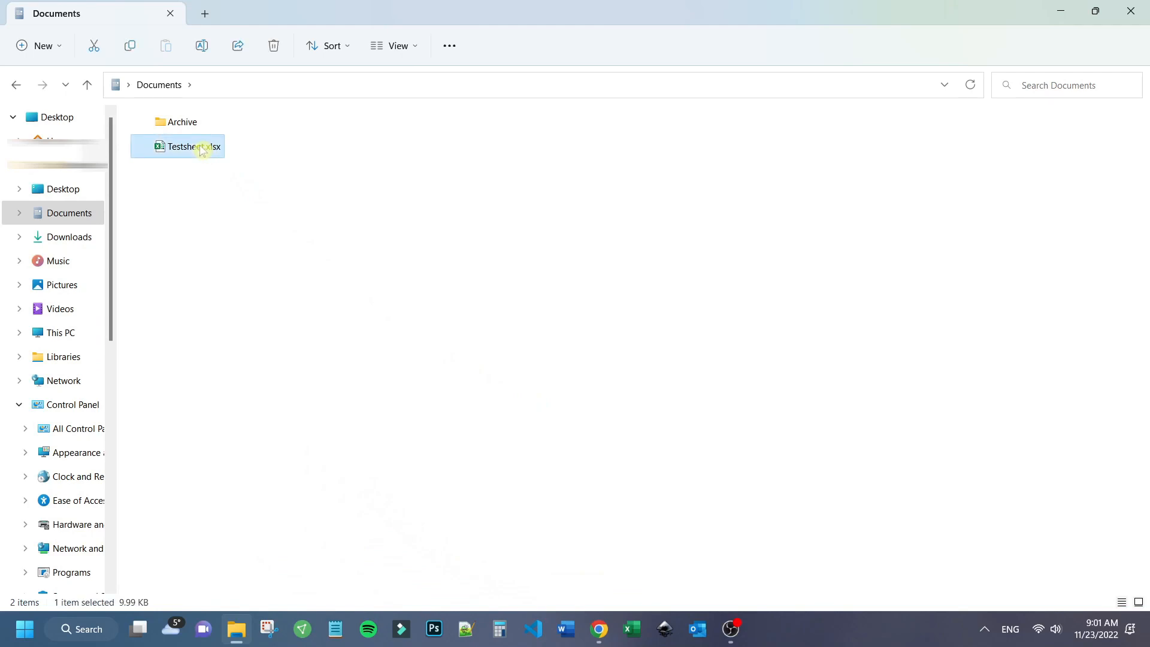
pyautogui.click(132, 48)
pyautogui.click(188, 203)
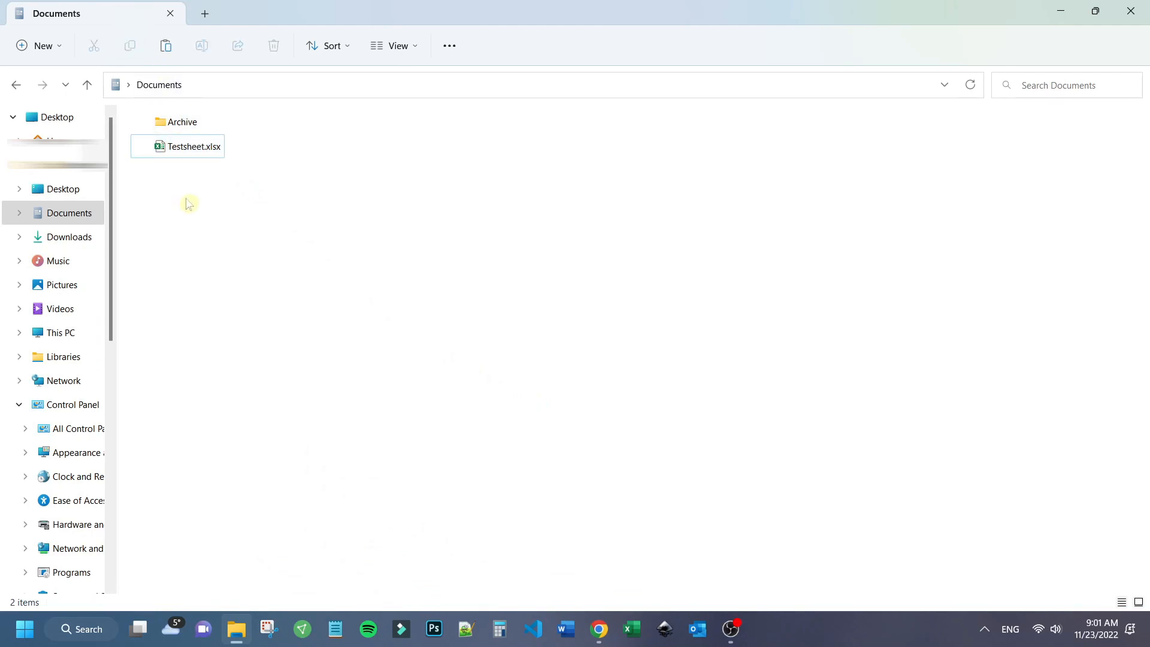
pyautogui.click(166, 47)
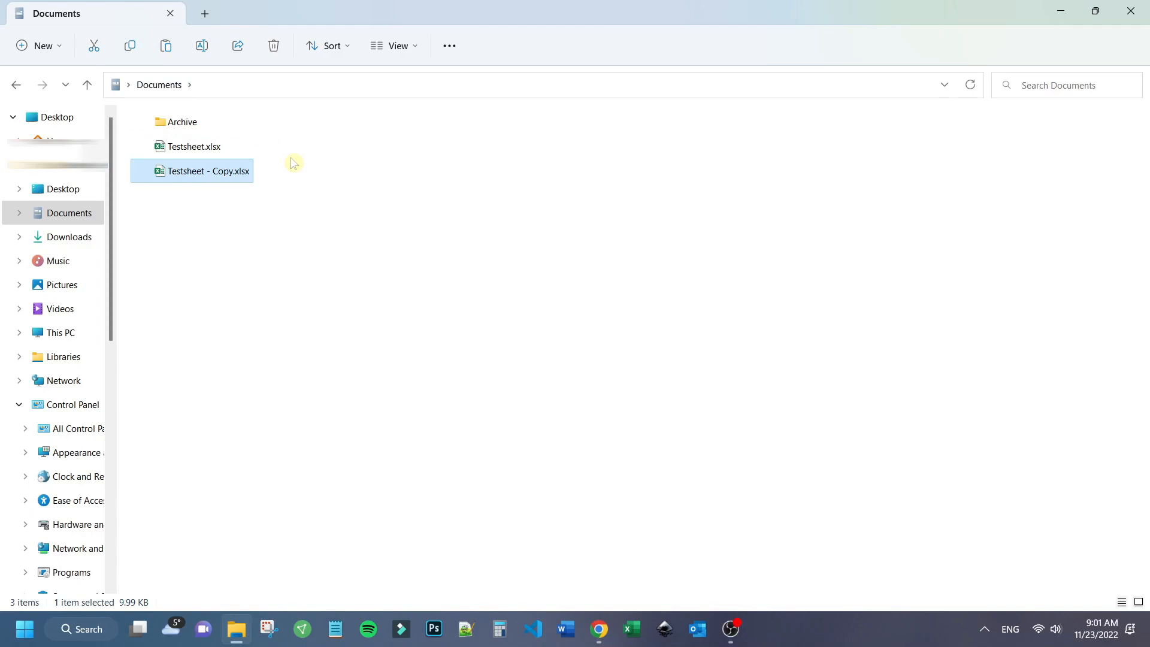
# Step: Rename the copied workbook as Testsheet - Copy.zip and accept the extension change
pyautogui.rightClick(242, 171)
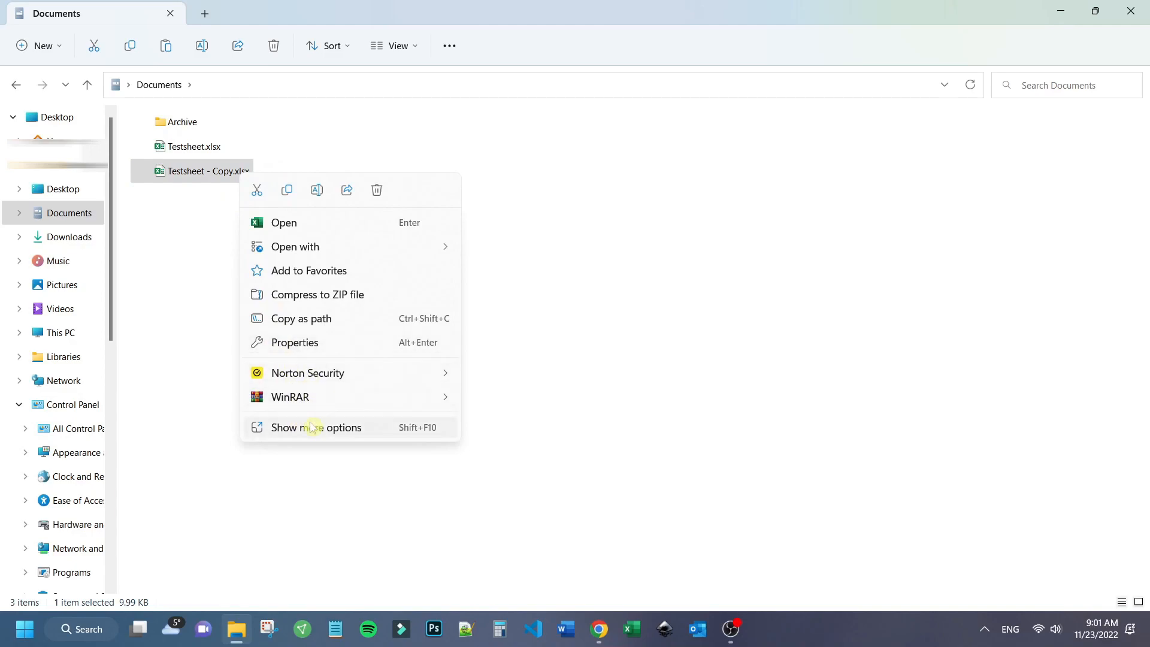
pyautogui.click(312, 427)
pyautogui.click(358, 391)
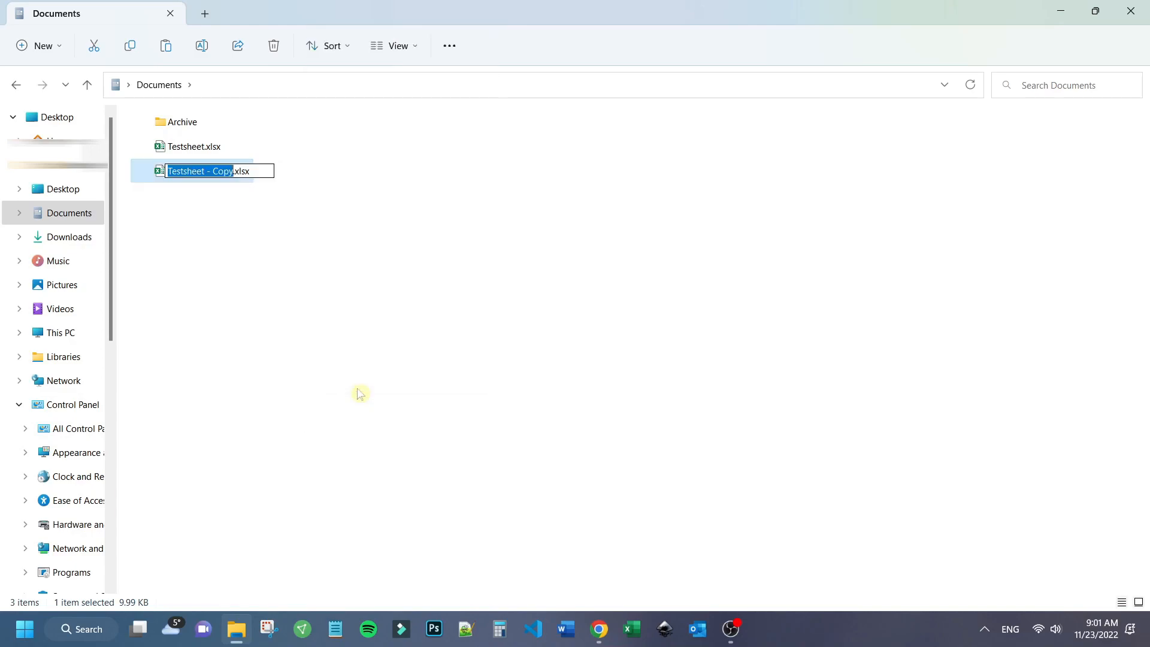
pyautogui.press('Right')
pyautogui.press('Right')
pyautogui.press('Right')
pyautogui.press('Right')
pyautogui.press('Right')
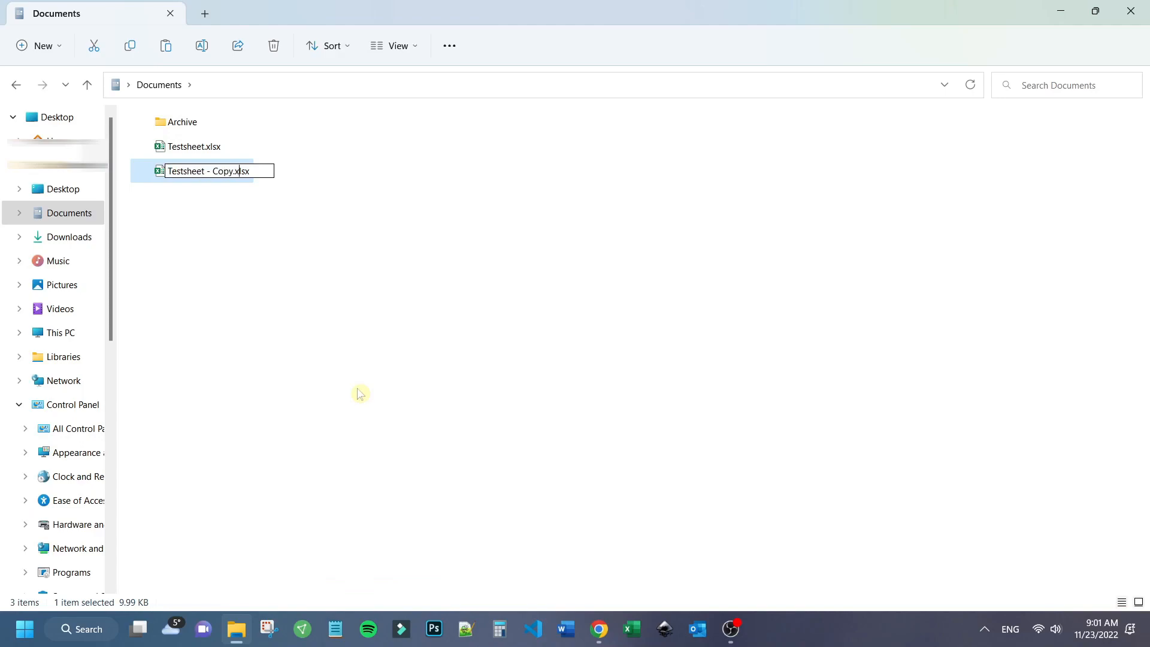
pyautogui.press('BackSpace')
pyautogui.press('BackSpace')
pyautogui.press('BackSpace')
pyautogui.press('BackSpace')
pyautogui.write('yip')
pyautogui.press('BackSpace')
pyautogui.press('BackSpace')
pyautogui.press('BackSpace')
pyautogui.write('zy')
pyautogui.press('BackSpace')
pyautogui.write('ip')
pyautogui.press('Return')
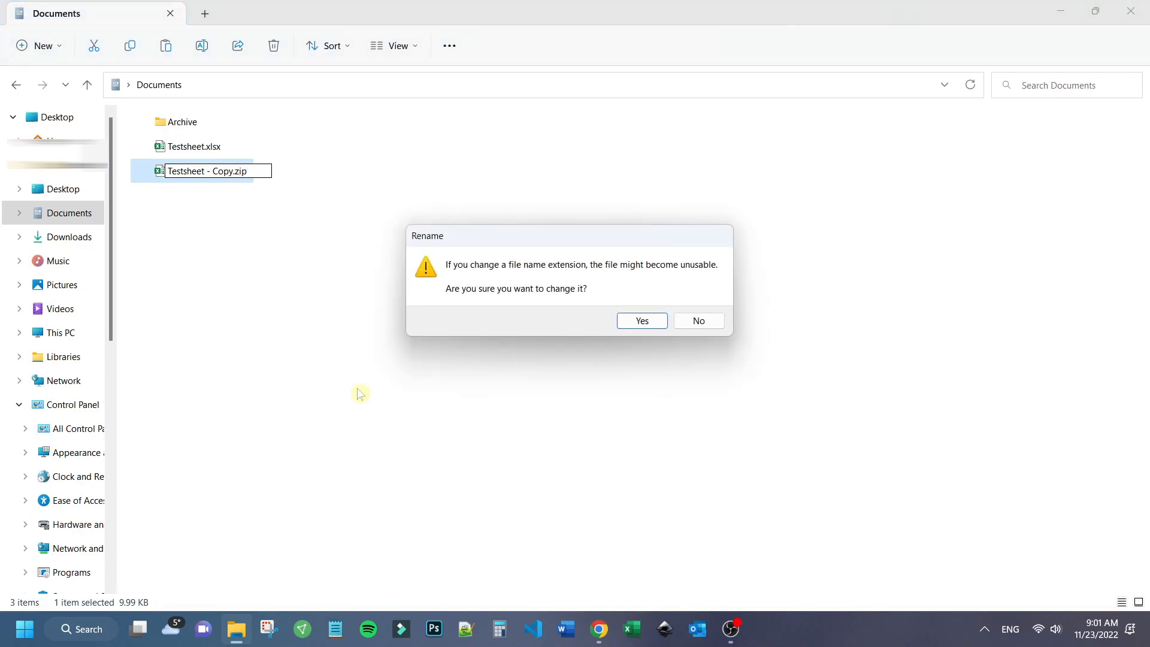
pyautogui.click(653, 324)
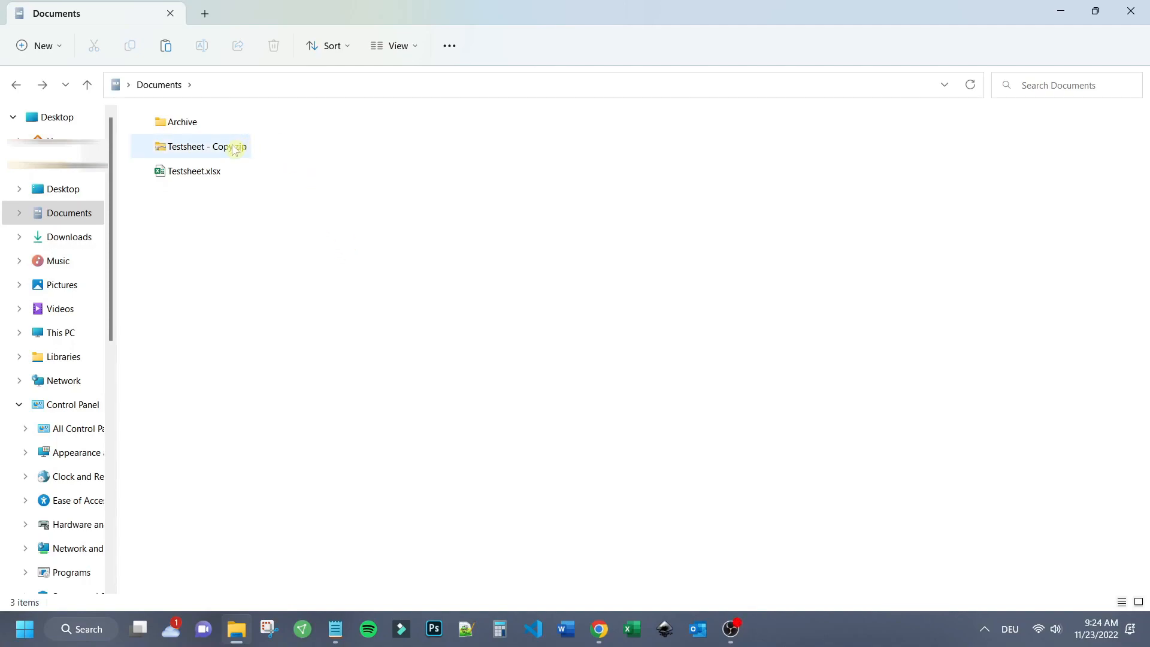
# Step: Open the xl > worksheets folder inside Testsheet - Copy.zip
pyautogui.doubleClick(233, 147)
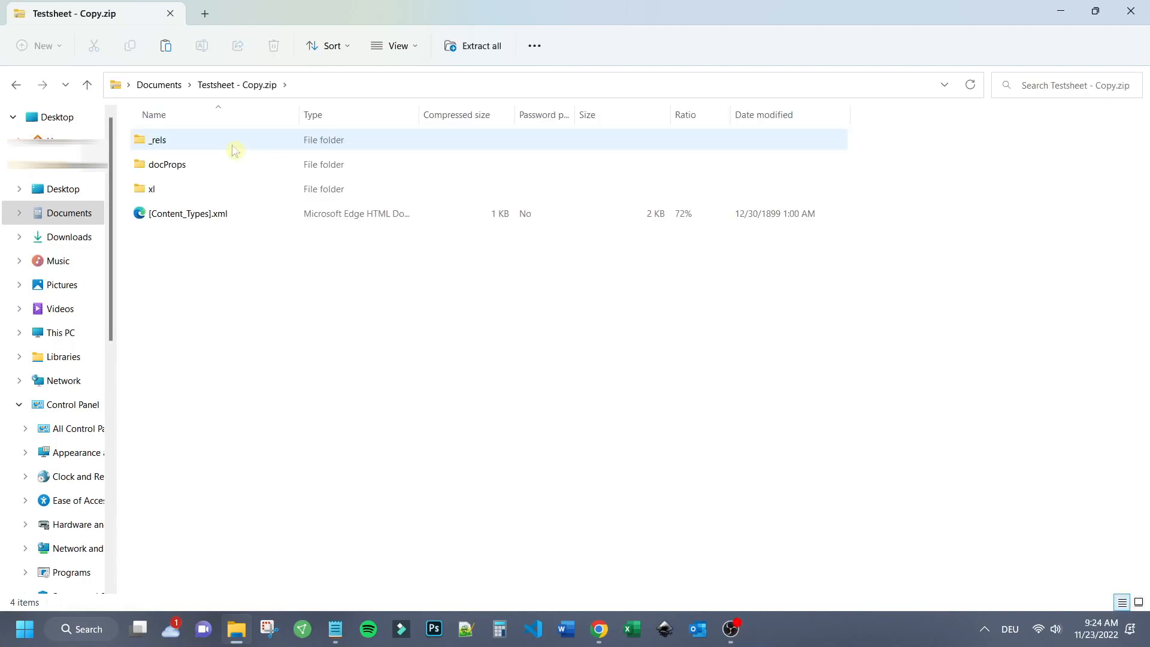
pyautogui.doubleClick(195, 189)
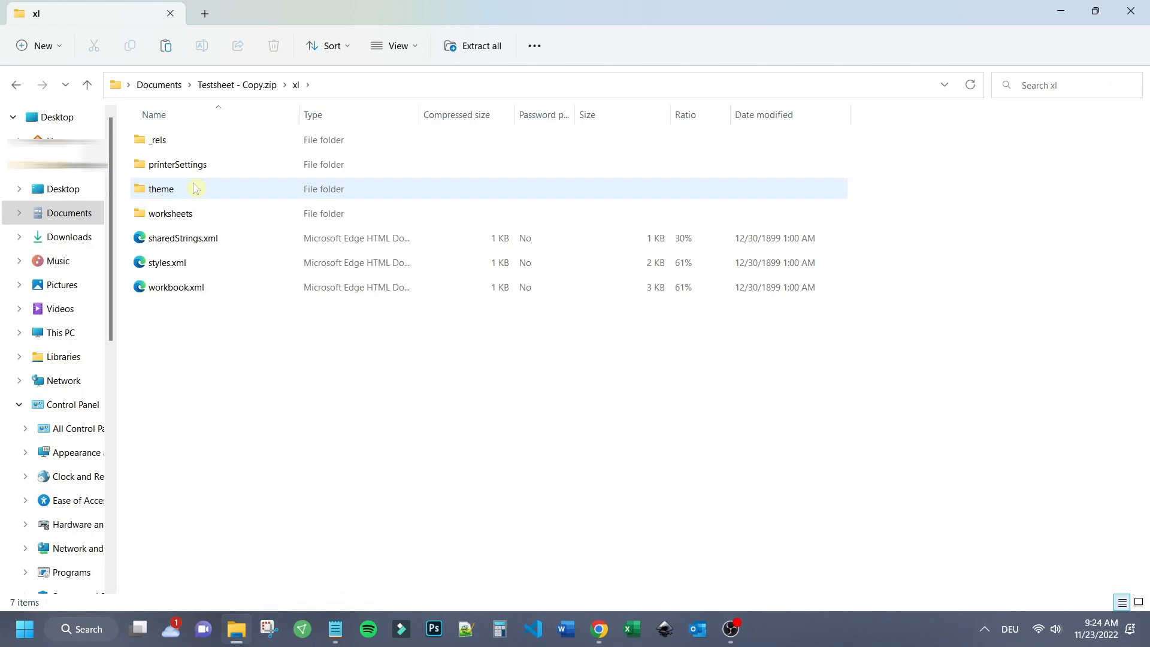
pyautogui.doubleClick(198, 215)
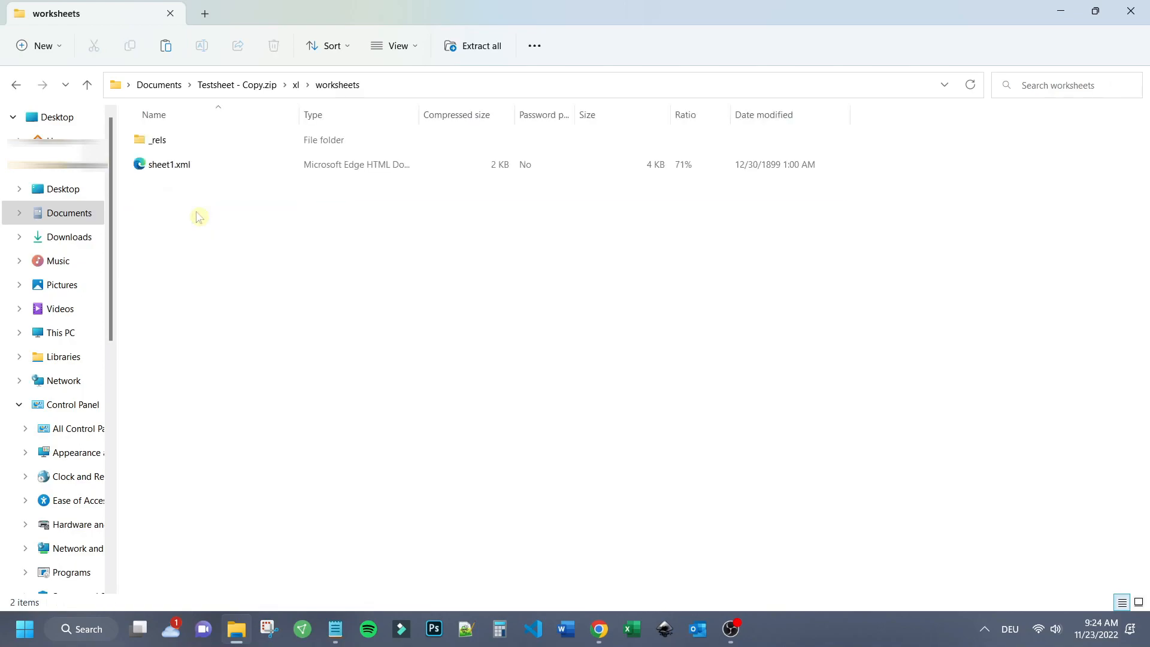
pyautogui.click(207, 152)
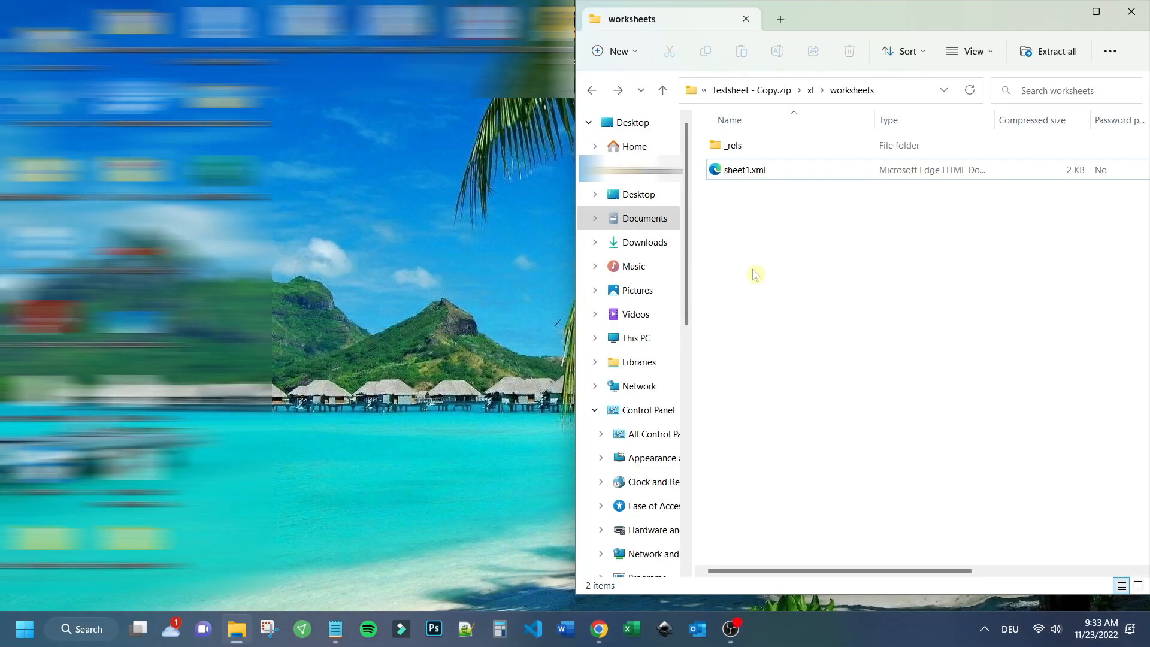
# Step: Copy sheet1.xml from the archive's worksheets folder to the desktop and open that copy in Notepad
pyautogui.moveTo(745, 173); pyautogui.dragTo(479, 342)
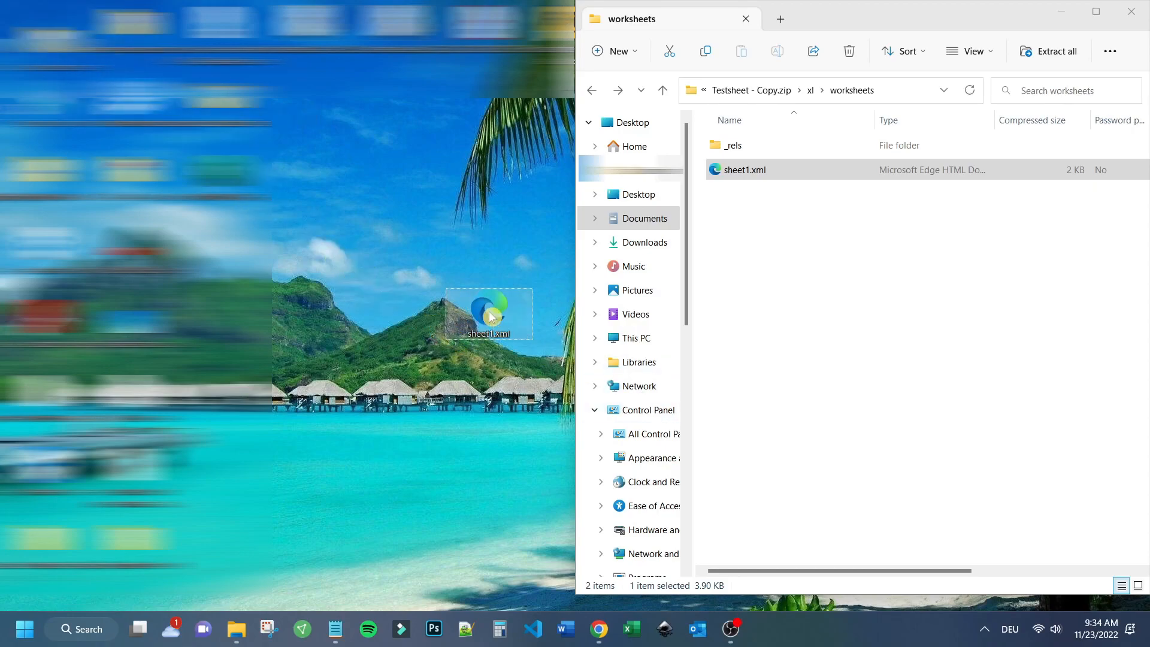
pyautogui.rightClick(489, 315)
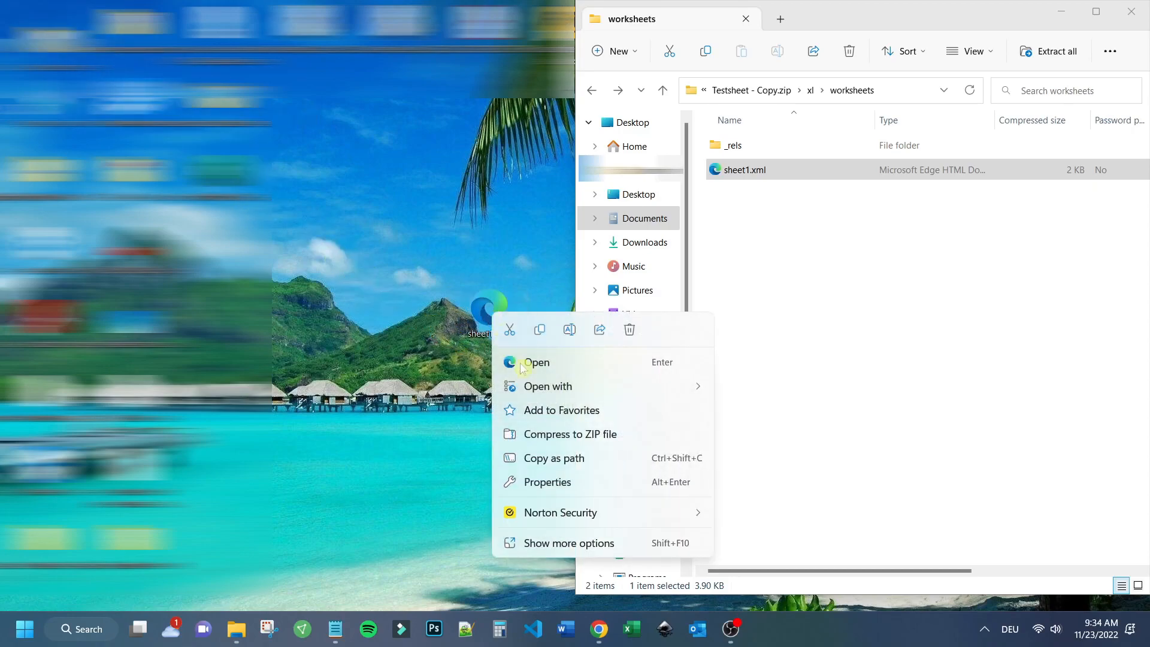
pyautogui.moveTo(547, 390)
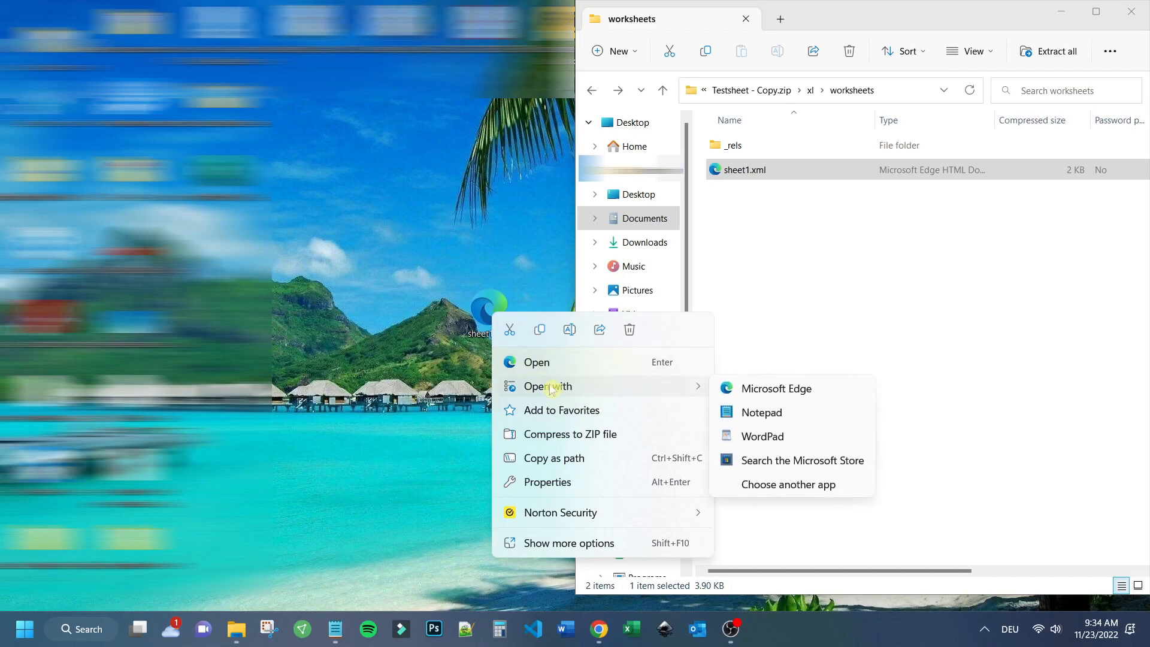
pyautogui.click(758, 420)
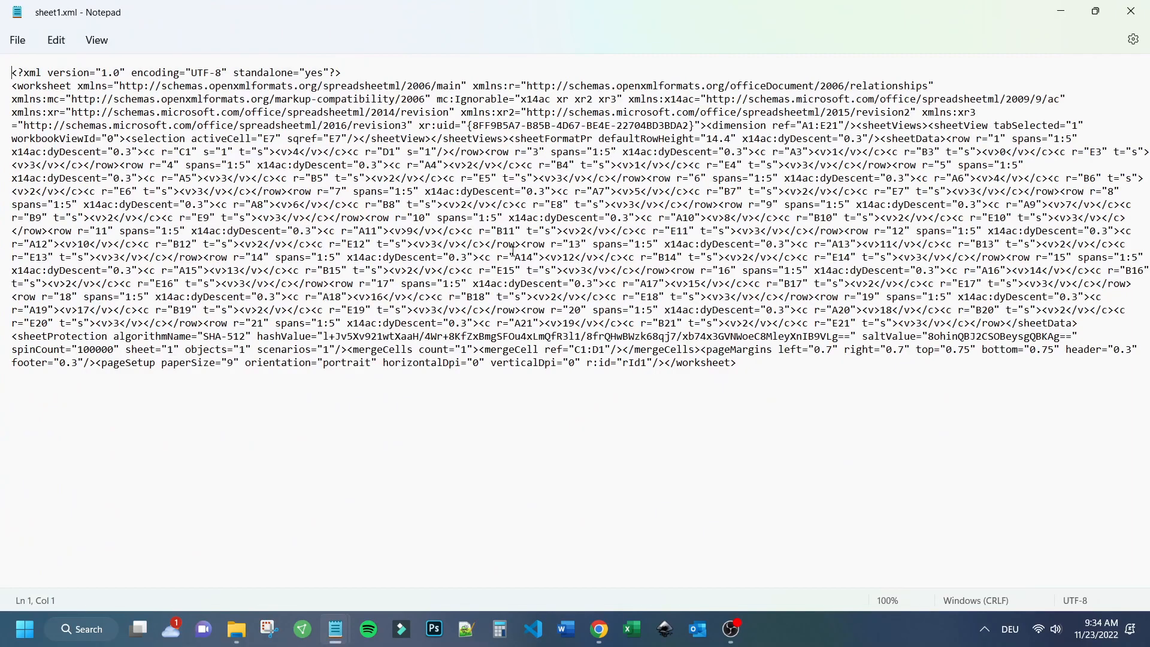
# Step: Search for "protect", delete the entire sheetProtection element from sheet1.xml, and close the saved file
pyautogui.hotkey('ctrl', 'f')
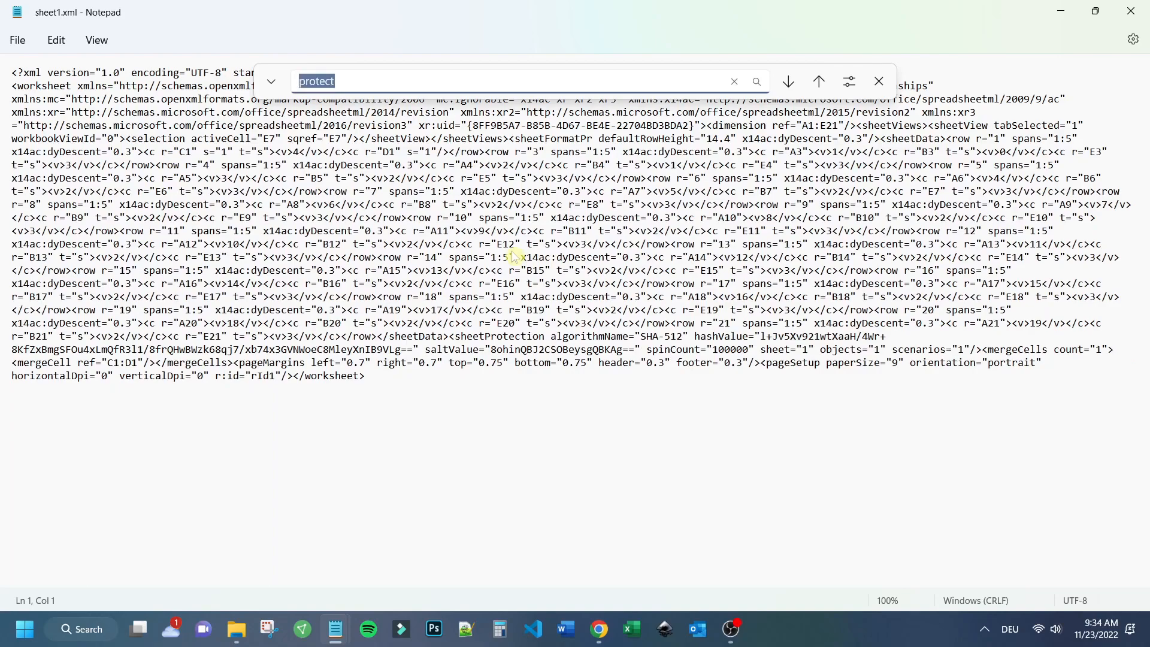
pyautogui.write('protect')
pyautogui.press('Return')
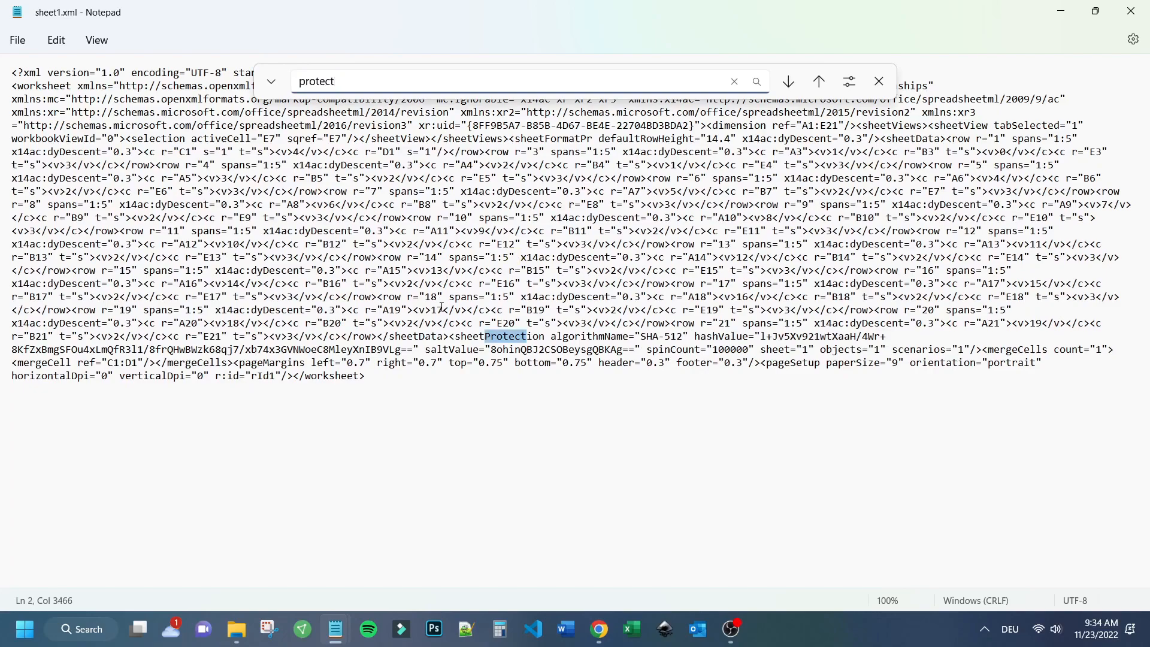
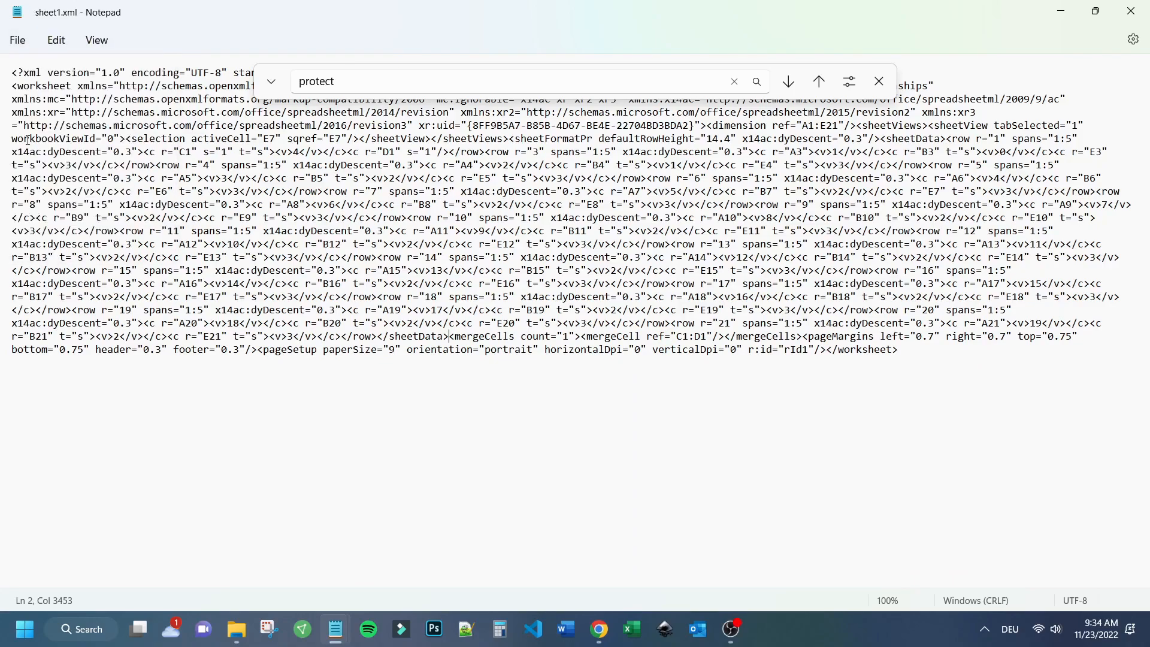
pyautogui.click(1130, 11)
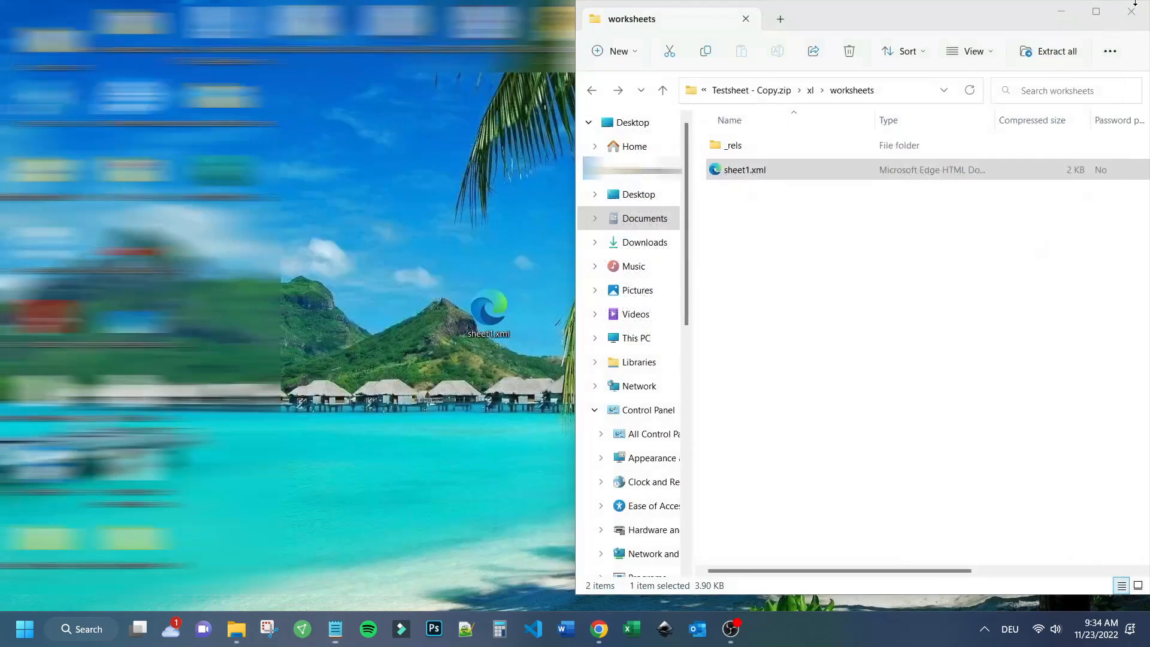
# Step: Replace the original sheet1.xml in the archive's worksheets folder with the edited copy from the desktop
pyautogui.click(757, 171)
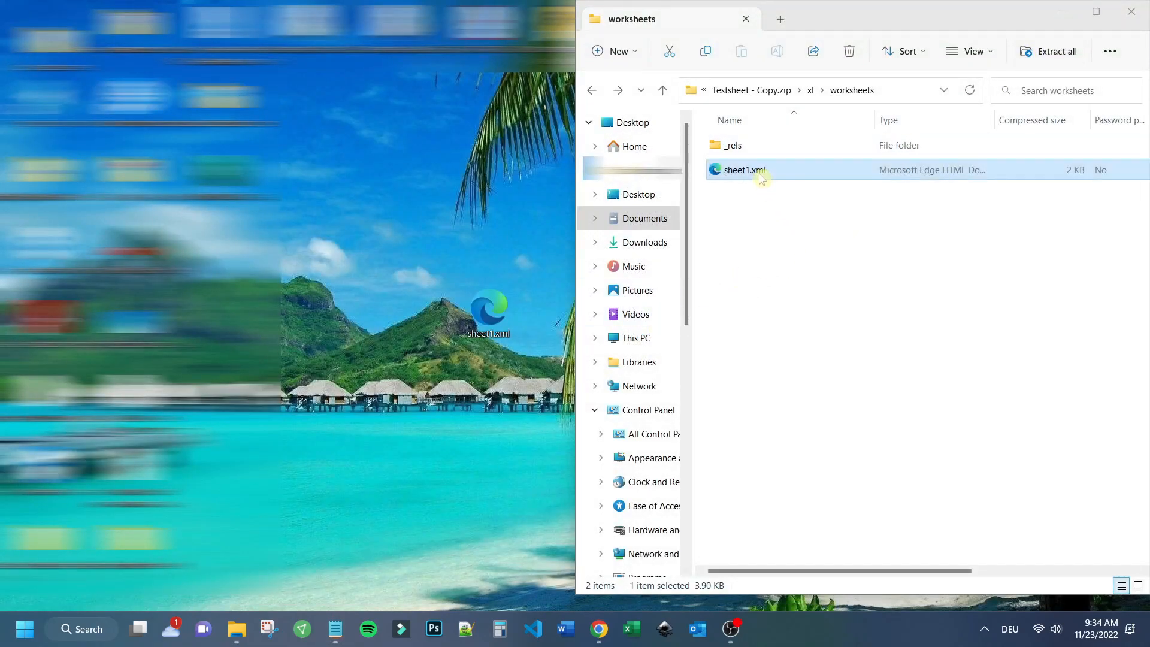
pyautogui.rightClick(758, 171)
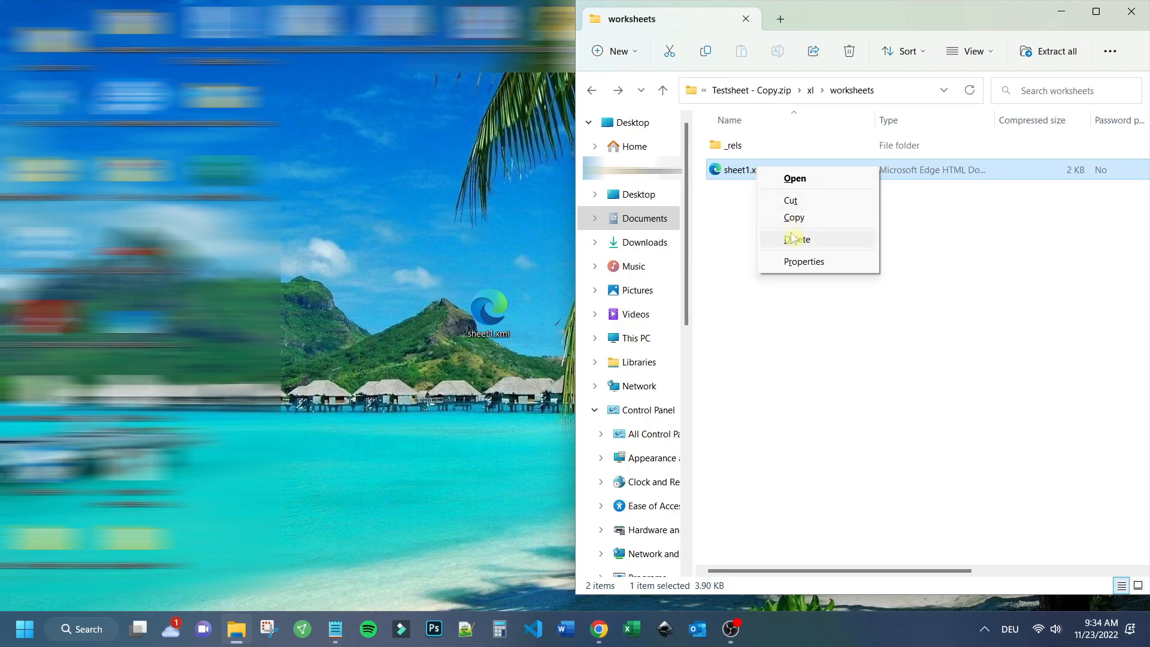
pyautogui.click(796, 239)
pyautogui.click(630, 371)
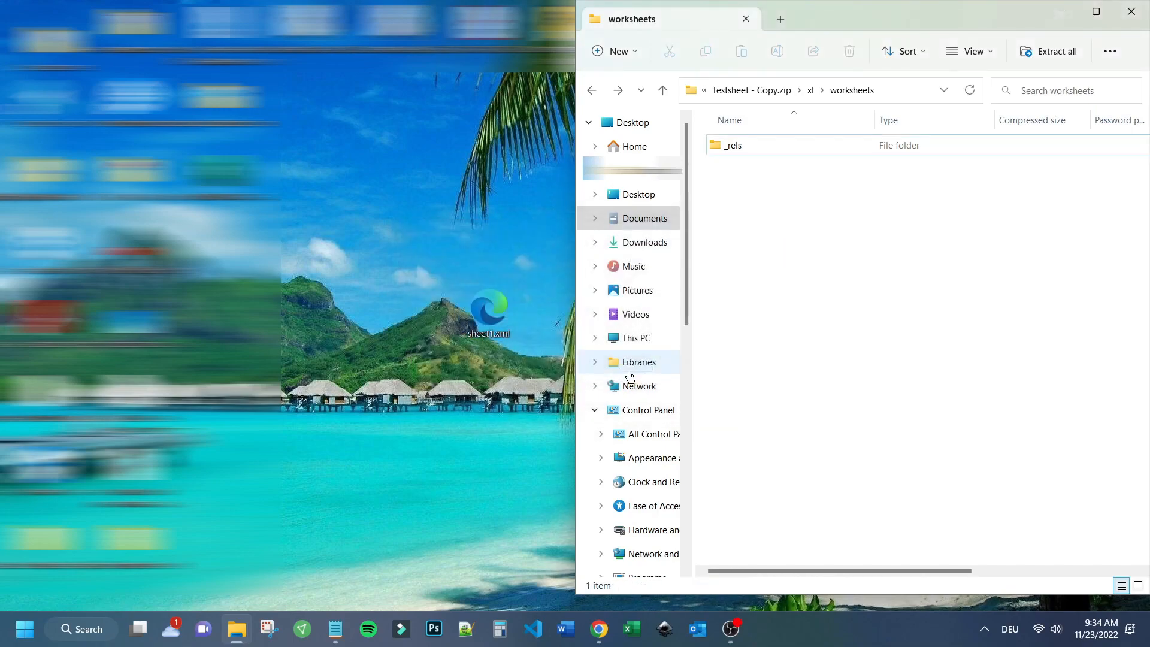
pyautogui.moveTo(489, 308); pyautogui.dragTo(757, 227)
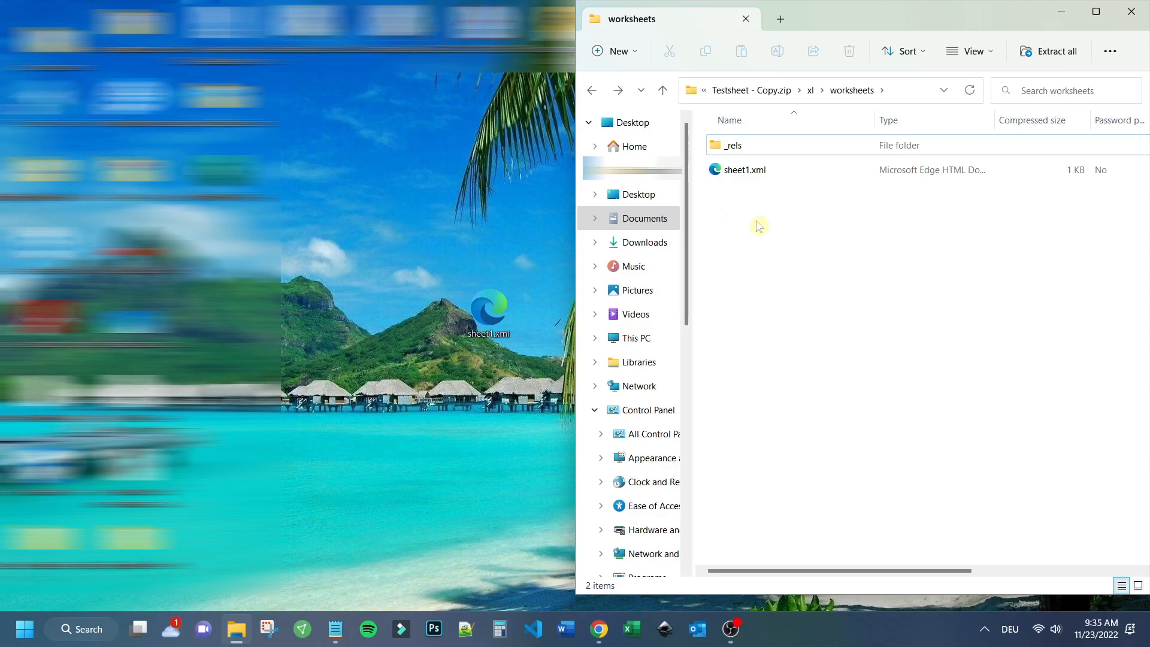
# Step: Maximize the folder window and go back from the archive's worksheets folder to Documents
pyautogui.click(1095, 12)
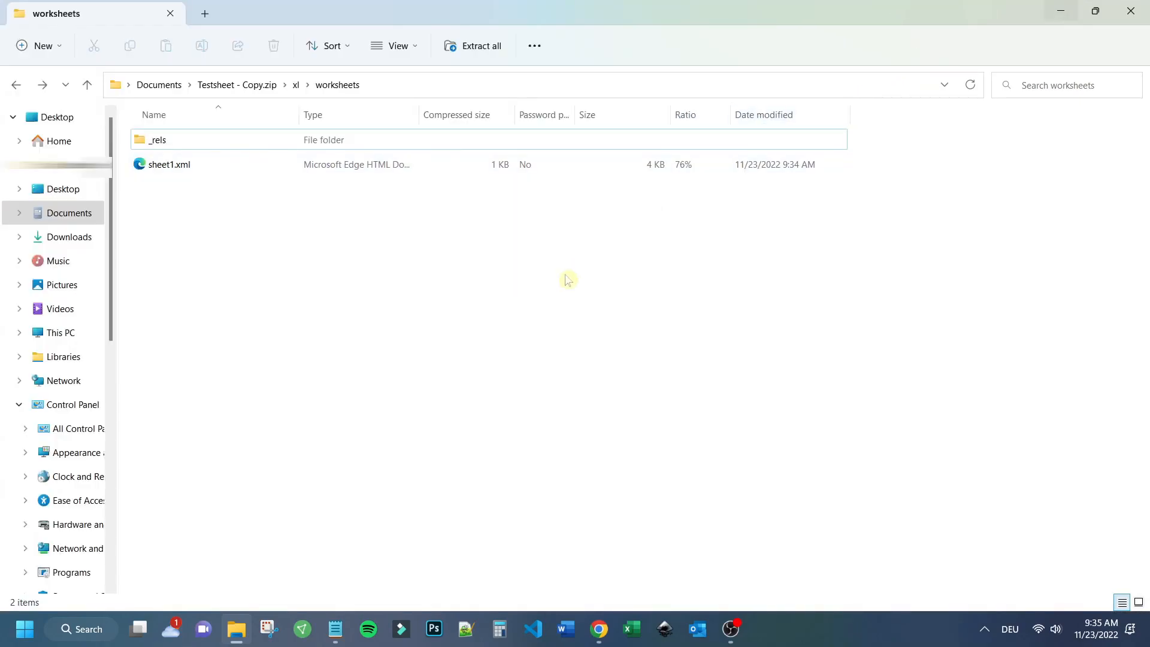
pyautogui.click(233, 85)
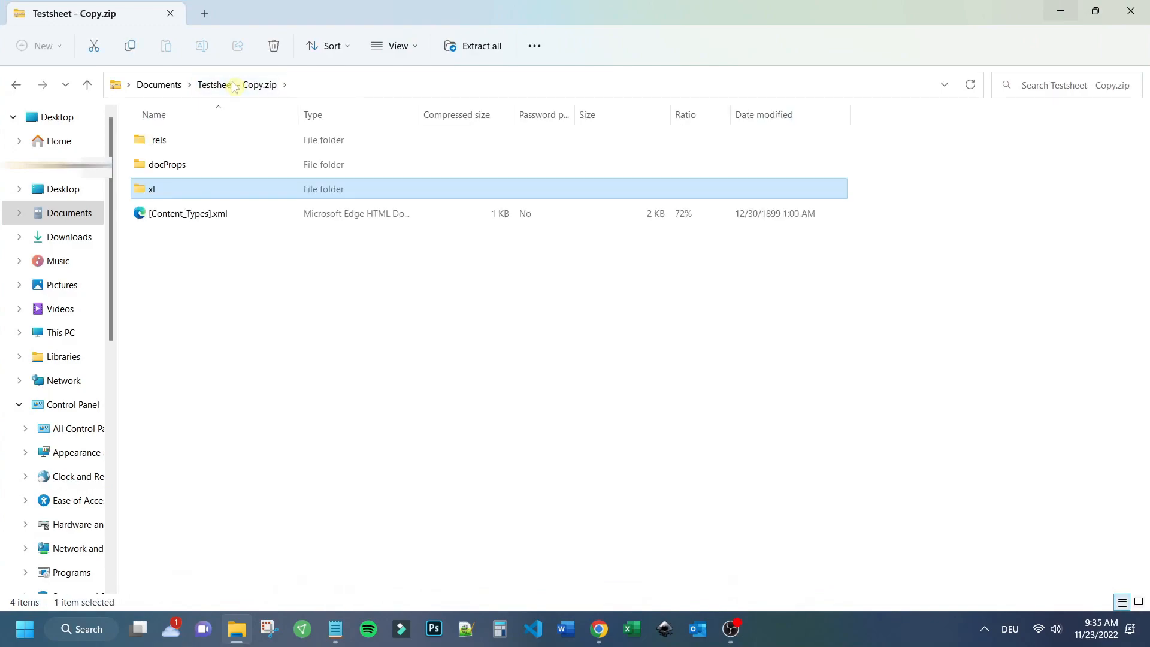
pyautogui.click(173, 85)
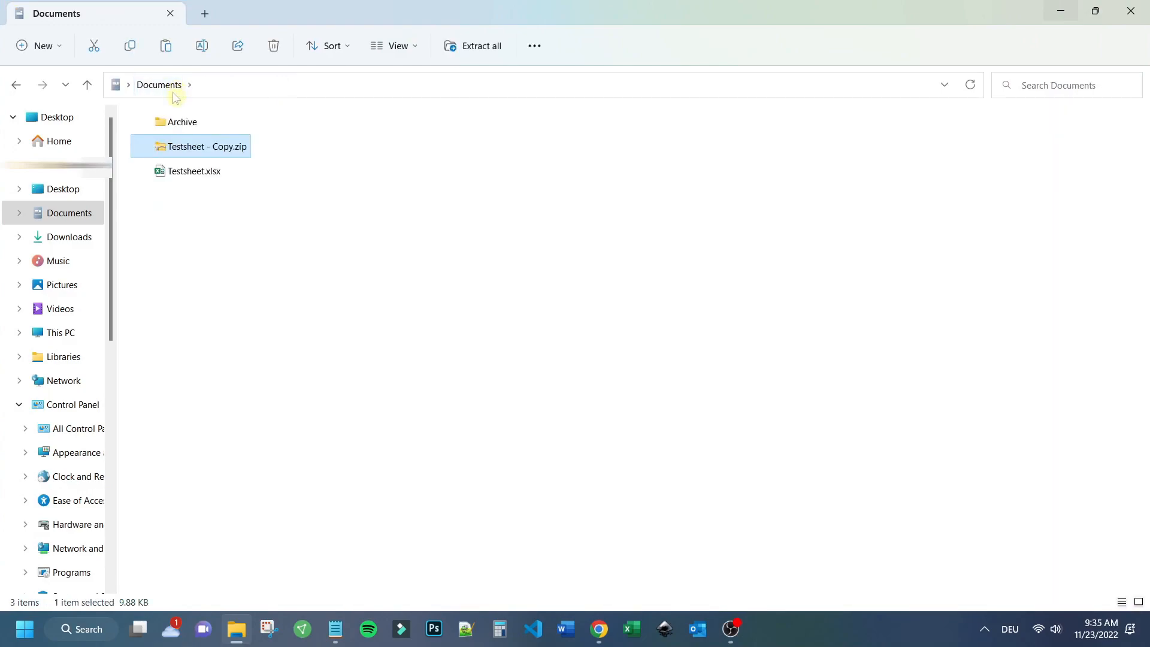
# Step: Change the extension of Testsheet - Copy.zip back to xlsx and accept the extension change
pyautogui.rightClick(241, 148)
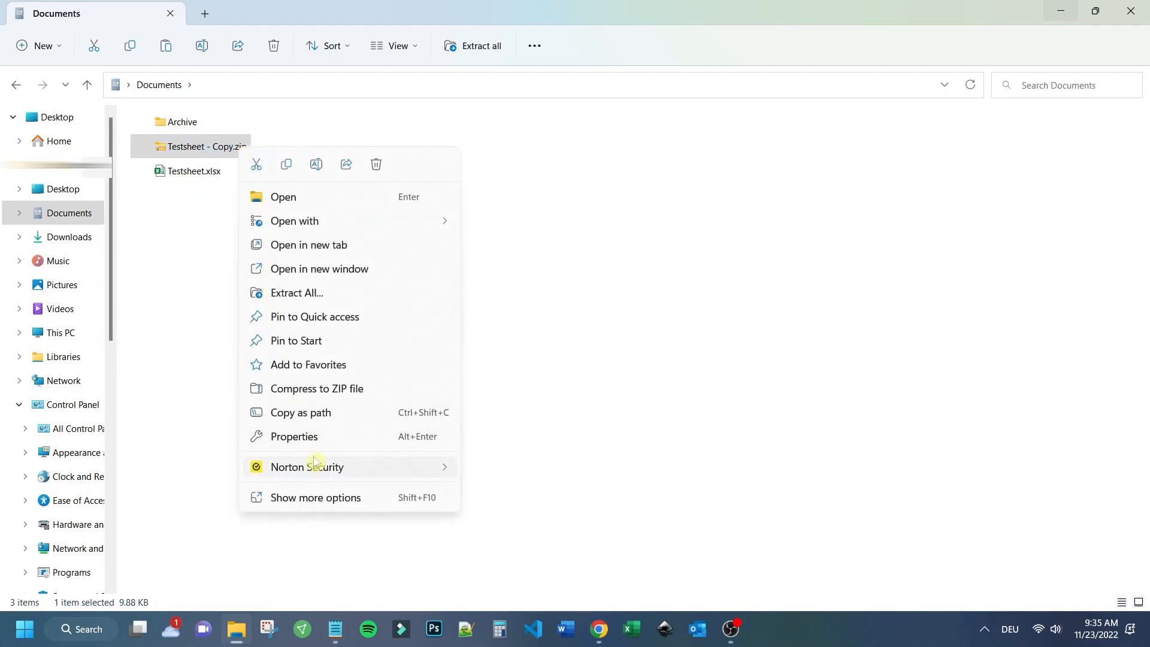
pyautogui.click(328, 500)
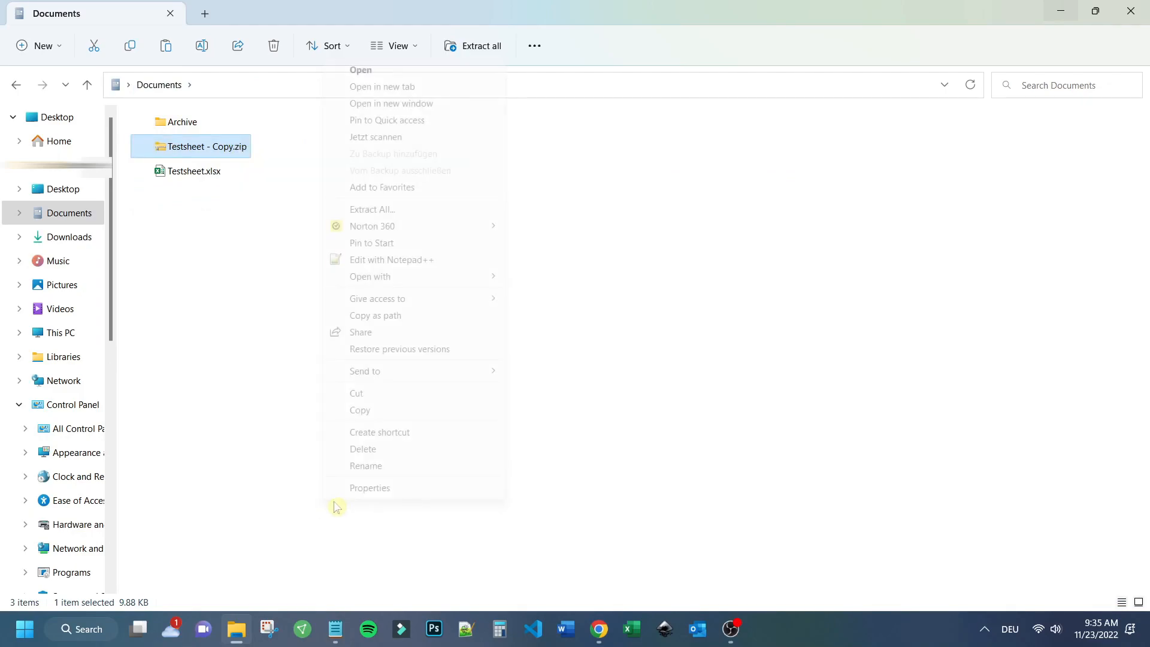
pyautogui.click(397, 467)
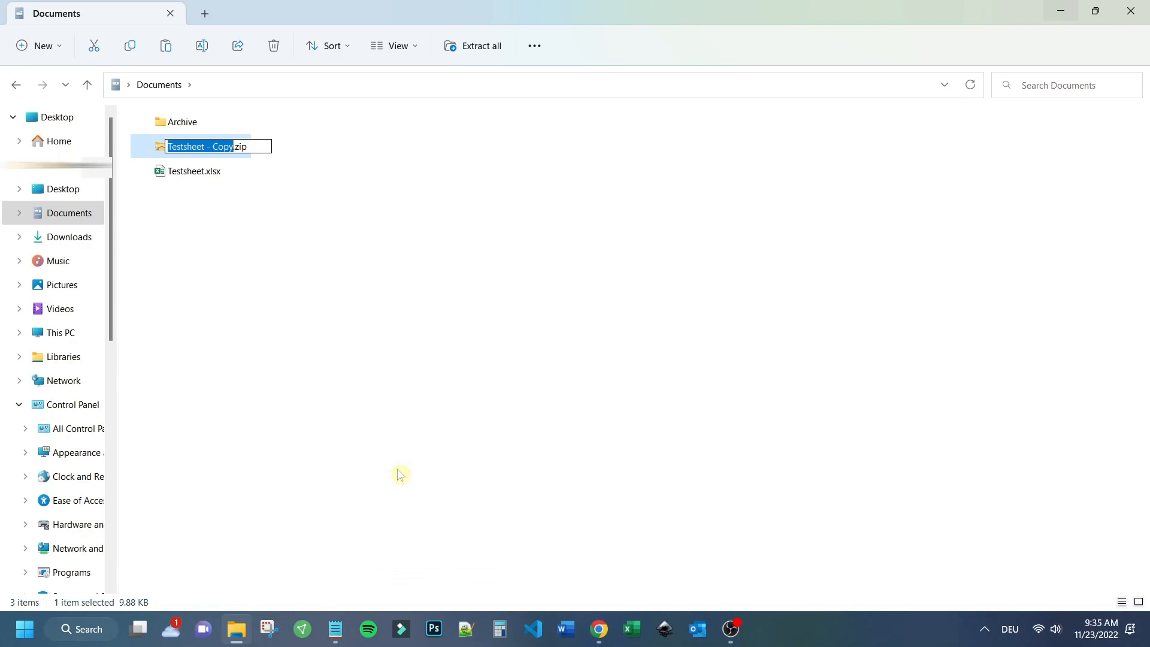
pyautogui.press('Right')
pyautogui.press('Right')
pyautogui.press('Delete')
pyautogui.press('Delete')
pyautogui.press('Delete')
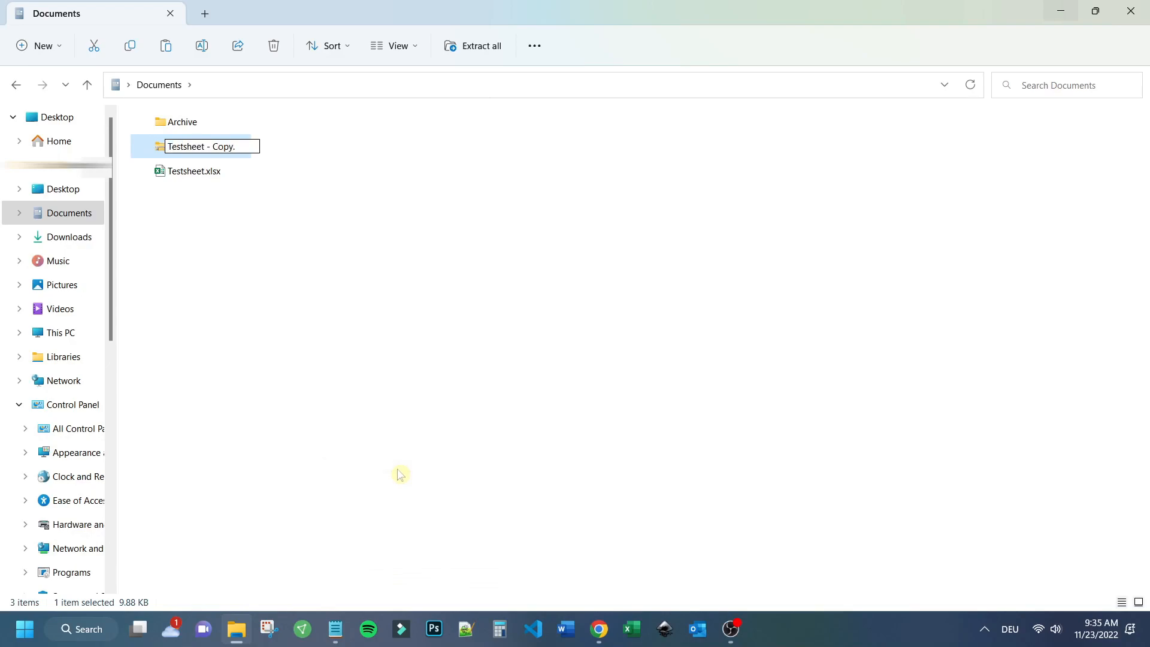
pyautogui.write('xlsx')
pyautogui.press('Return')
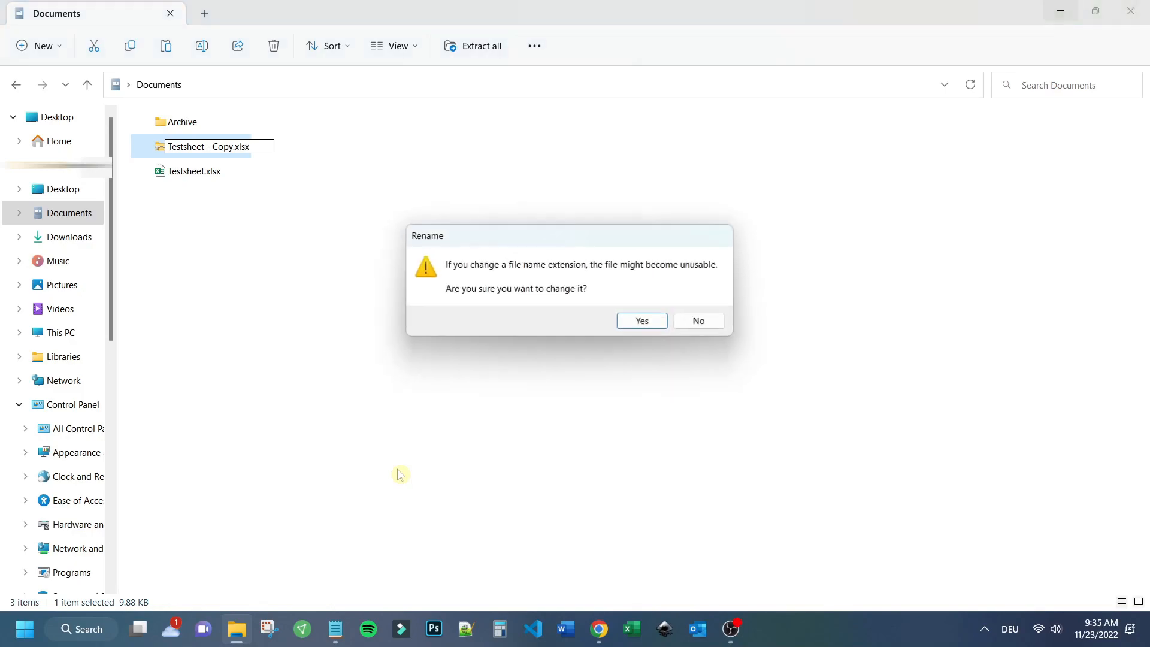
pyautogui.click(642, 322)
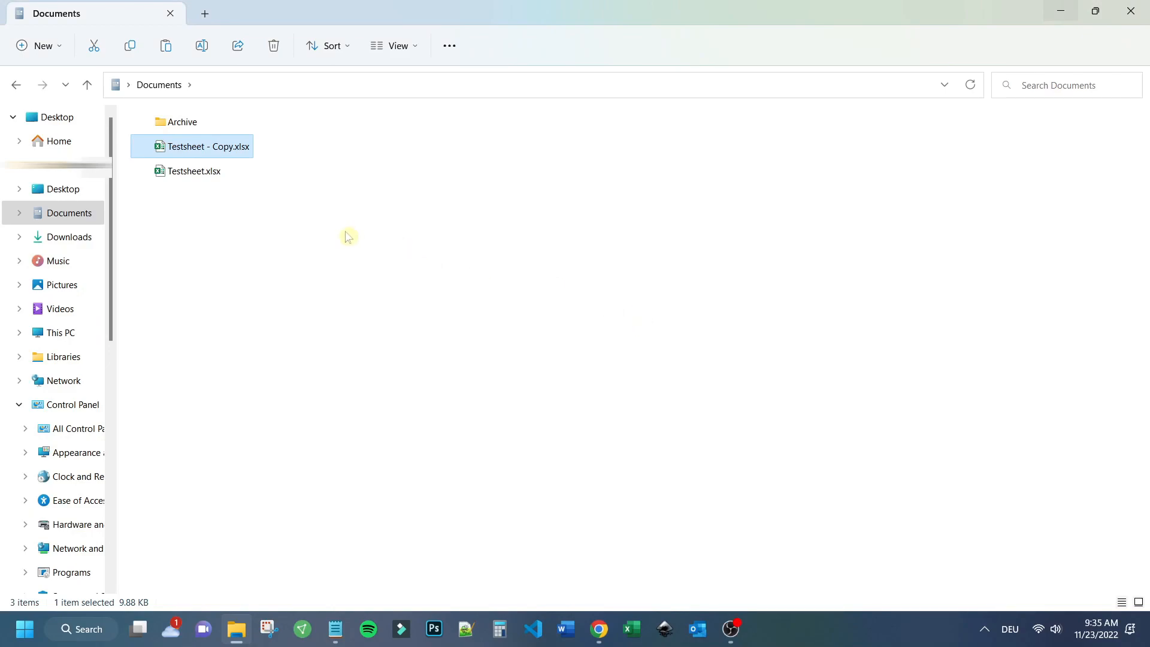
# Step: Open Testsheet - Copy.xlsx in Excel and test editing by inserting "sdfsfsf" after "Lor" in cell E6 and entering ":" in H6
pyautogui.doubleClick(209, 150)
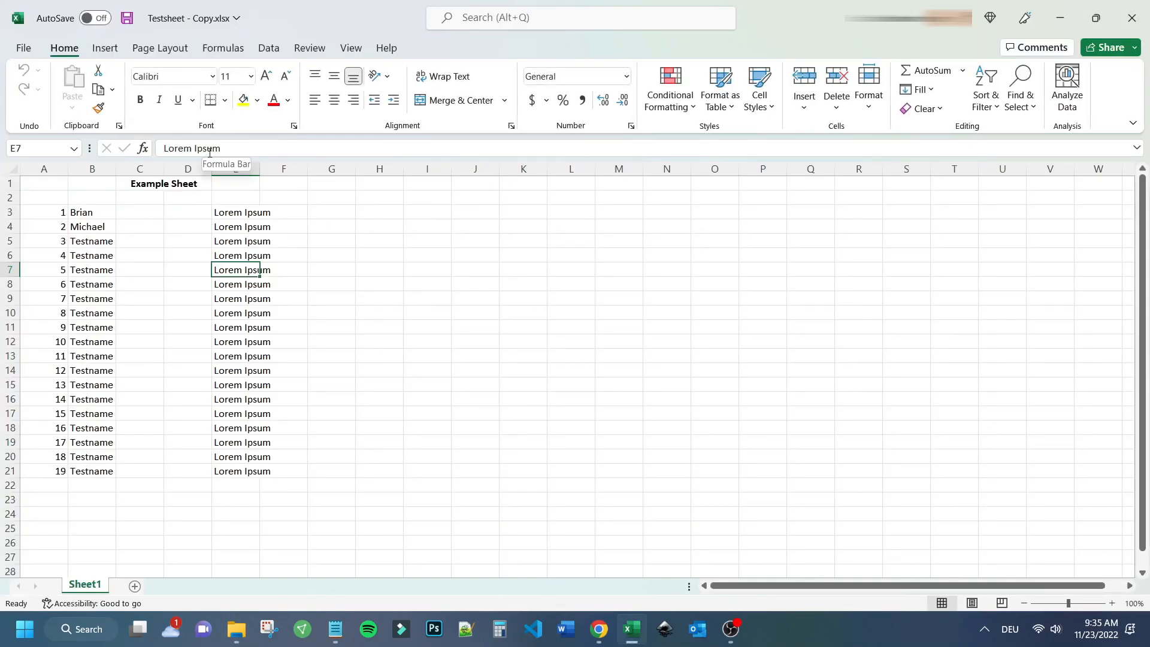
pyautogui.doubleClick(229, 254)
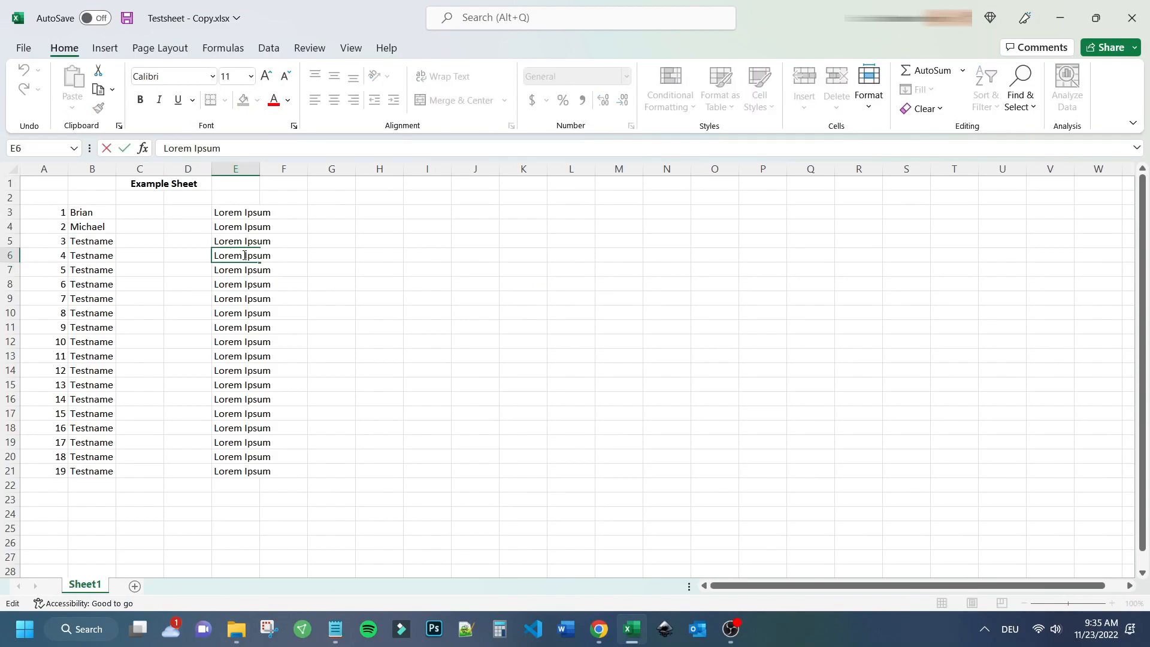
pyautogui.write('sdfsfsf')
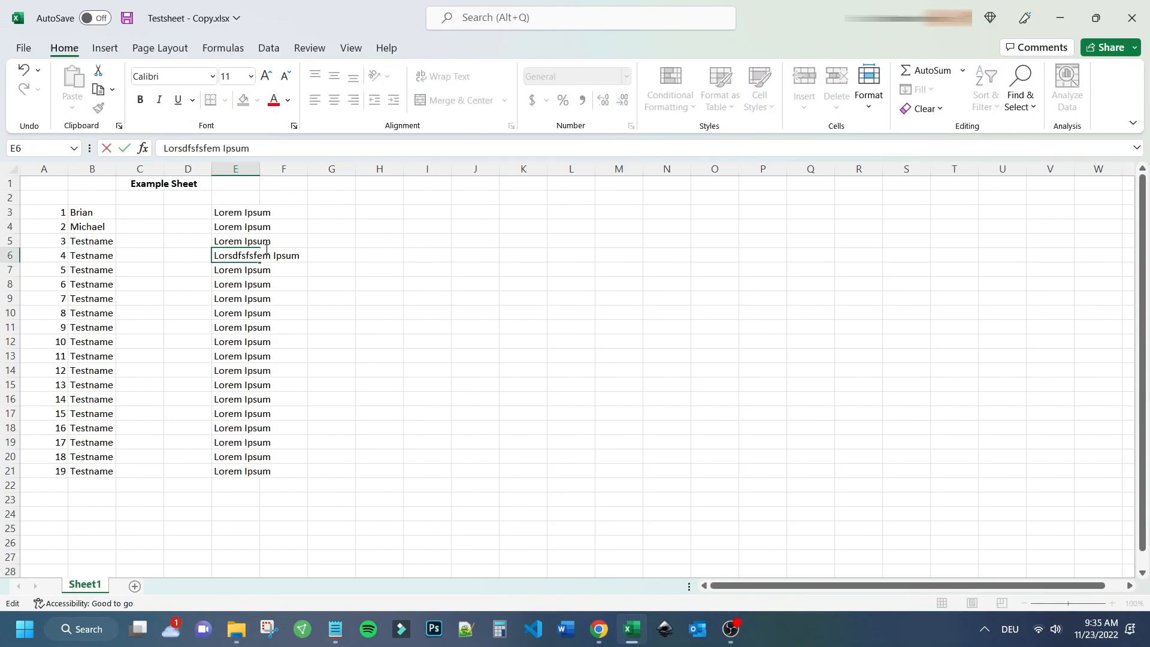
pyautogui.click(385, 258)
pyautogui.write(':')
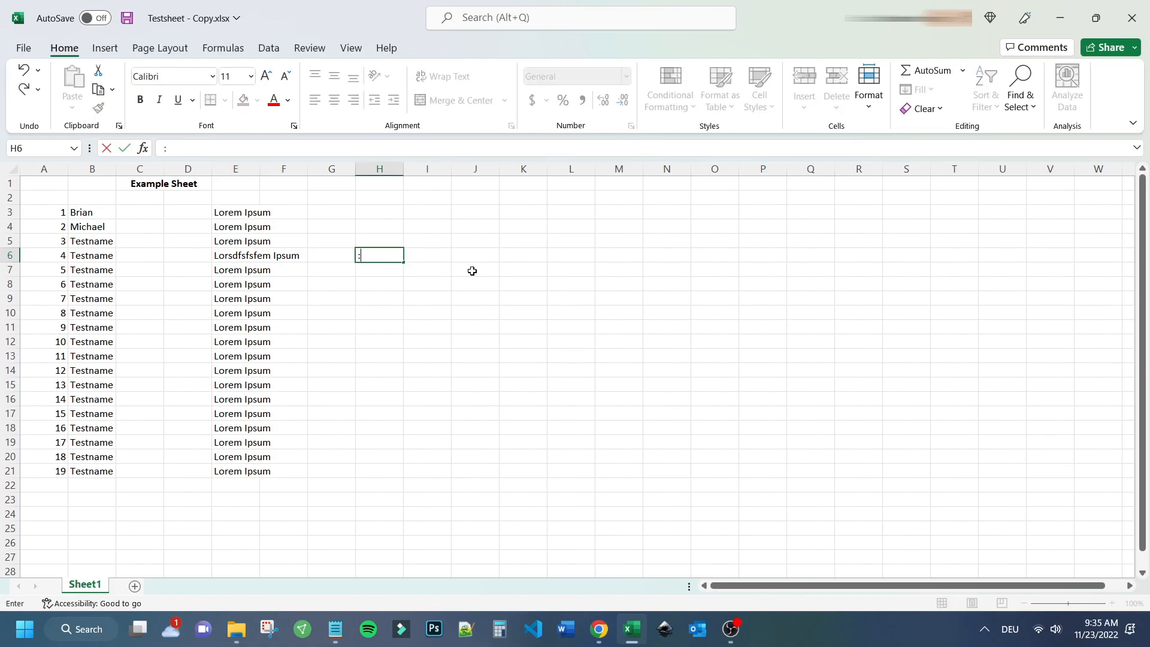